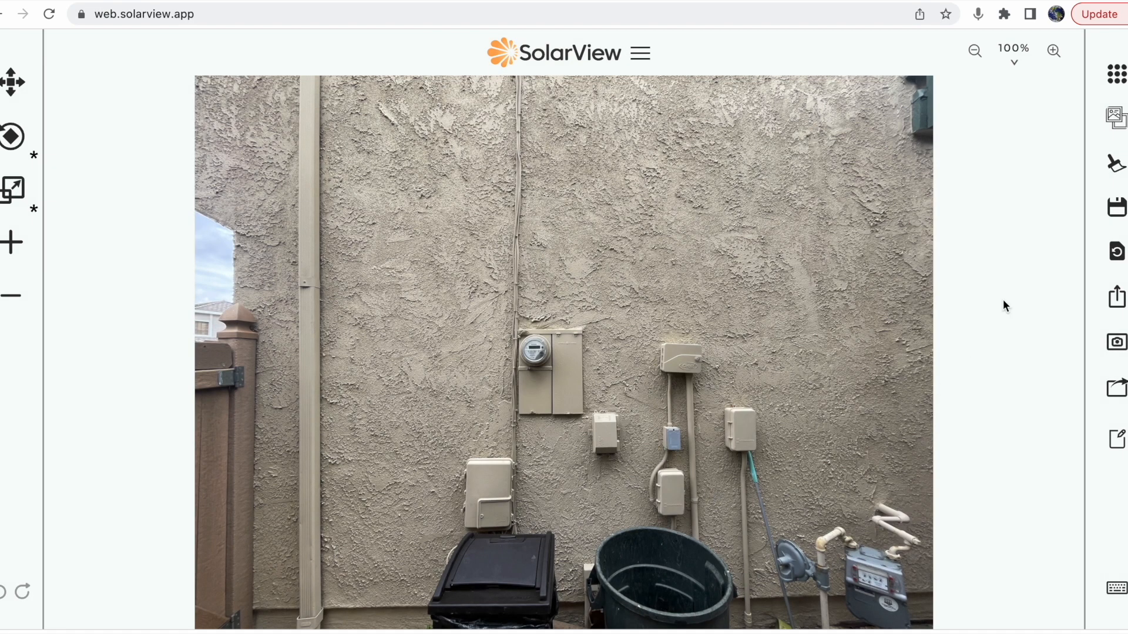
Add an Enphase Combiner to the photo and place it on the wall beside the electric meter panel.
{"action": "left_click", "coordinate": [1116, 66]}
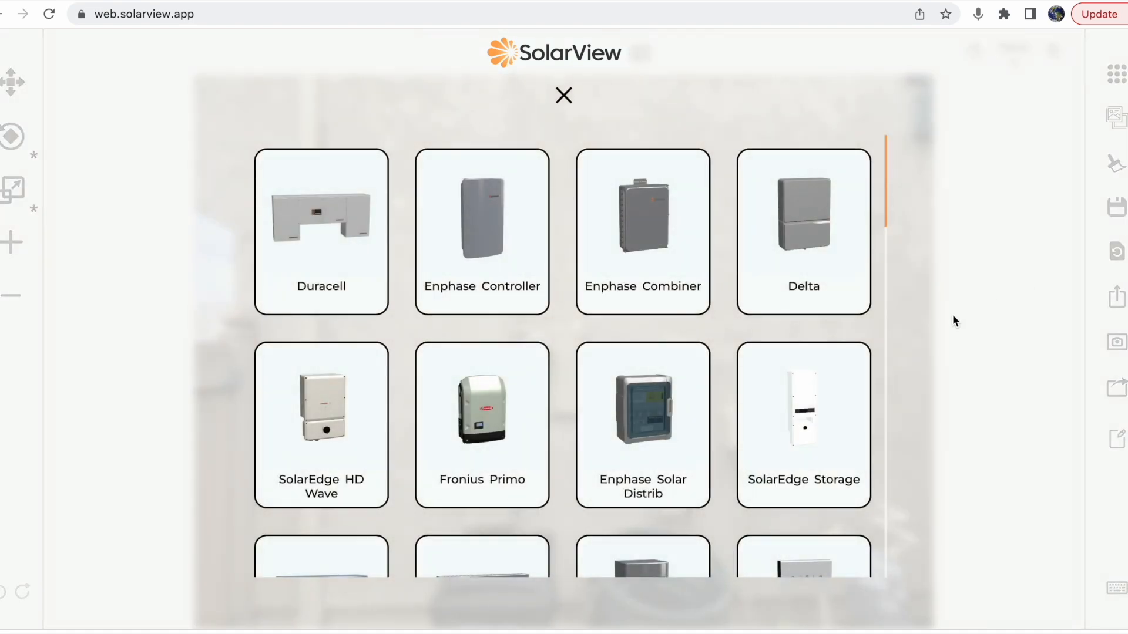
{"action": "left_click", "coordinate": [603, 229]}
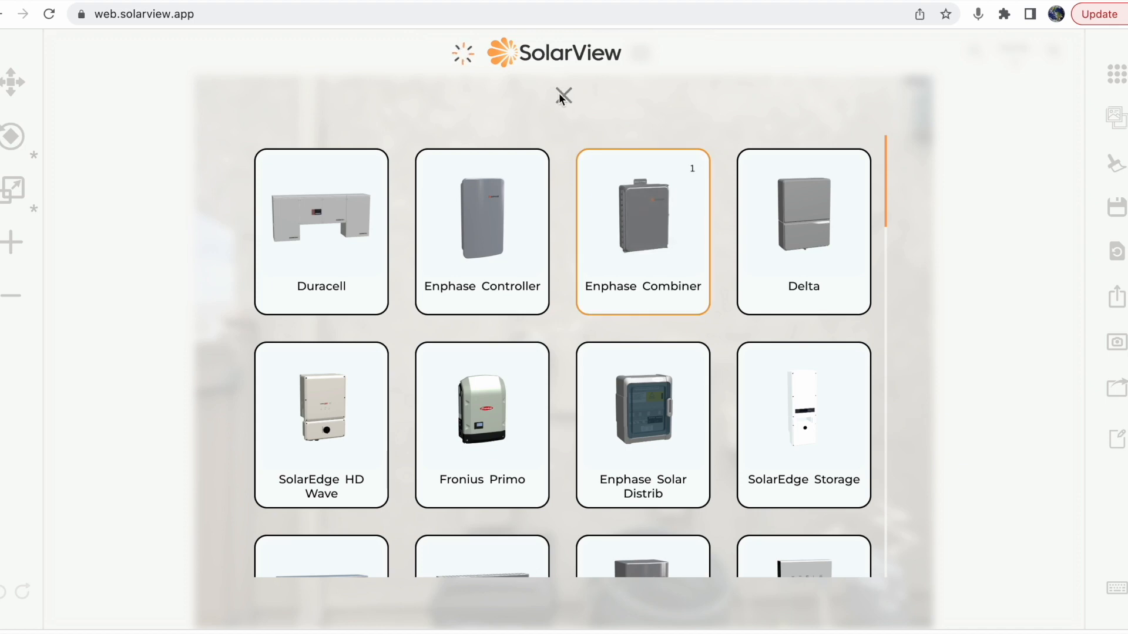
{"action": "left_click", "coordinate": [562, 94]}
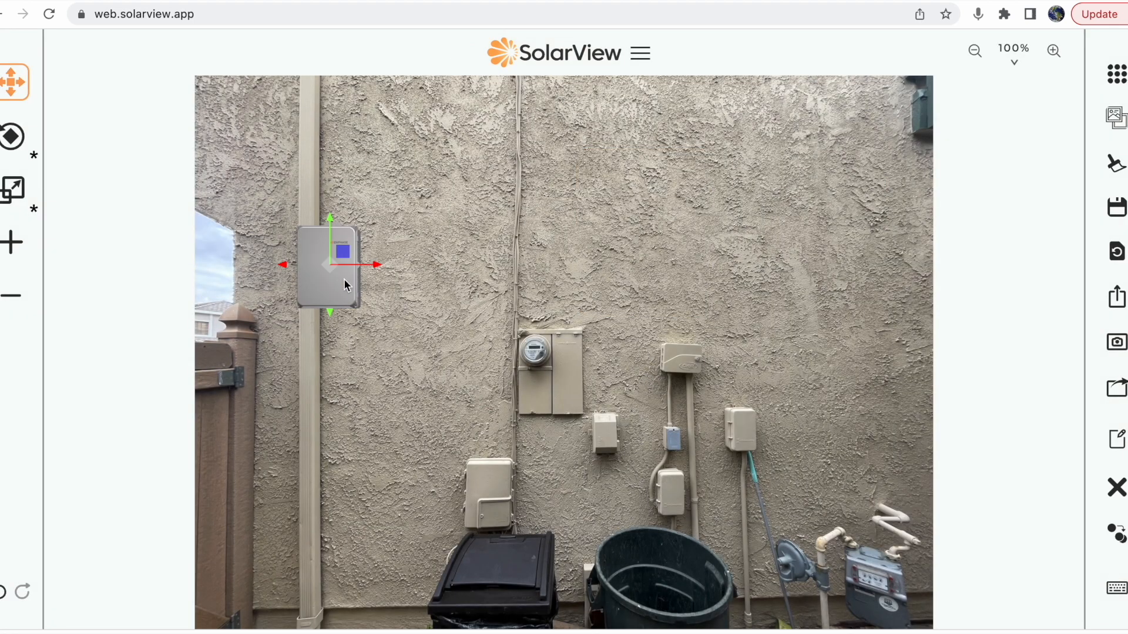
{"action": "left_click_drag", "start_coordinate": [331, 265], "coordinate": [432, 376]}
{"action": "left_click", "coordinate": [498, 352]}
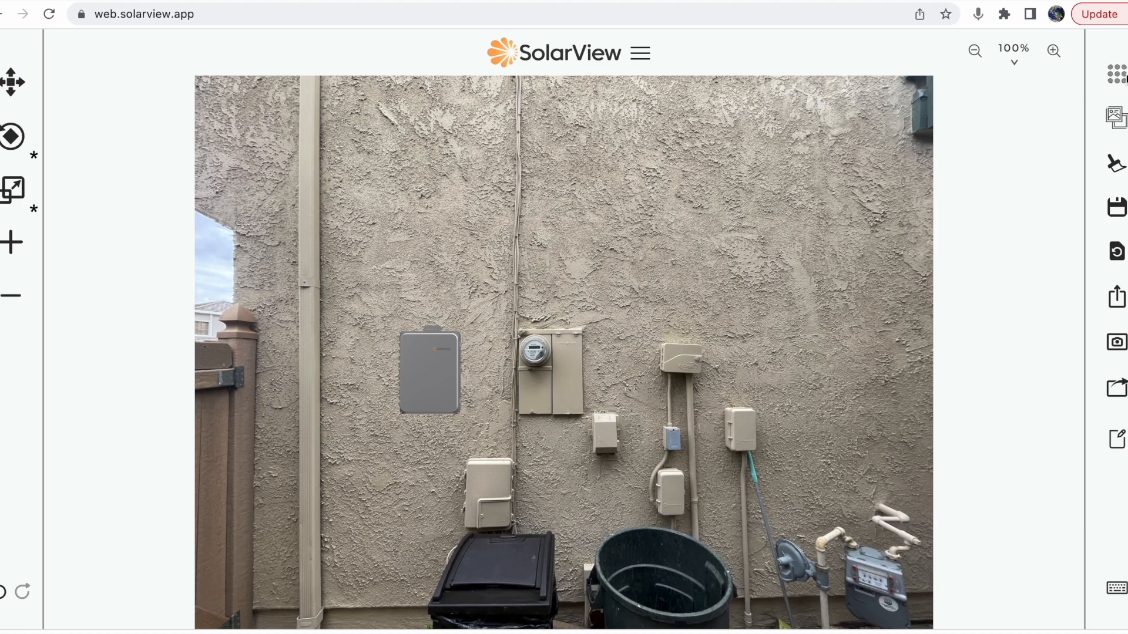
Add a 30 A AC Disco and a Vertical Conduit from the equipment library.
{"action": "left_click", "coordinate": [1116, 74]}
{"action": "scroll", "coordinate": [631, 327], "scroll_direction": "down", "scroll_amount": 10}
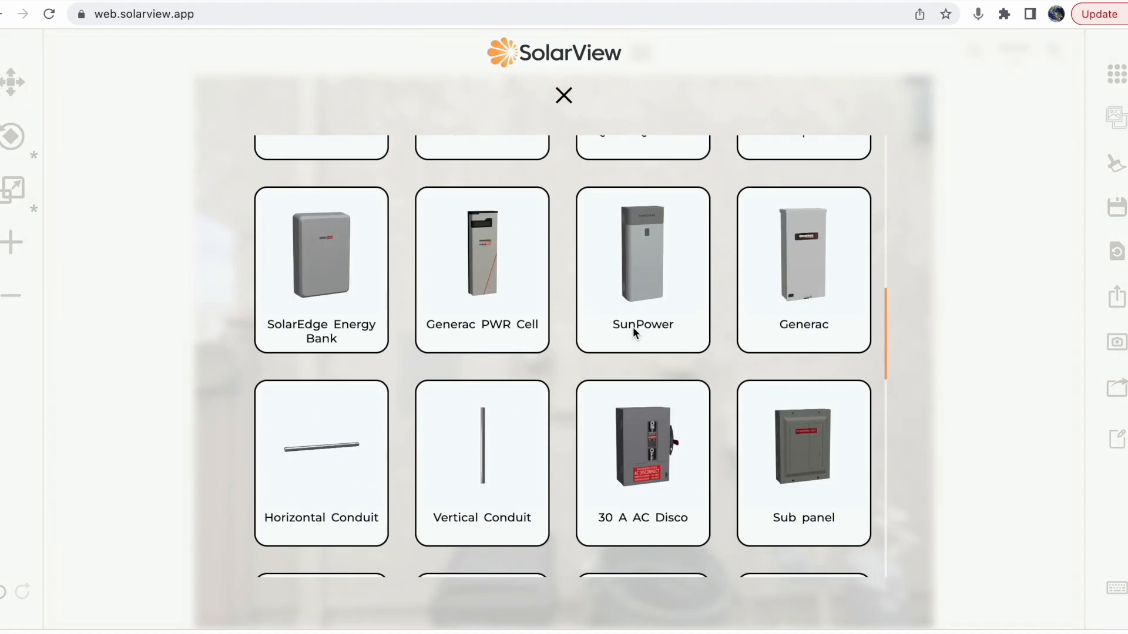
{"action": "left_click", "coordinate": [655, 453]}
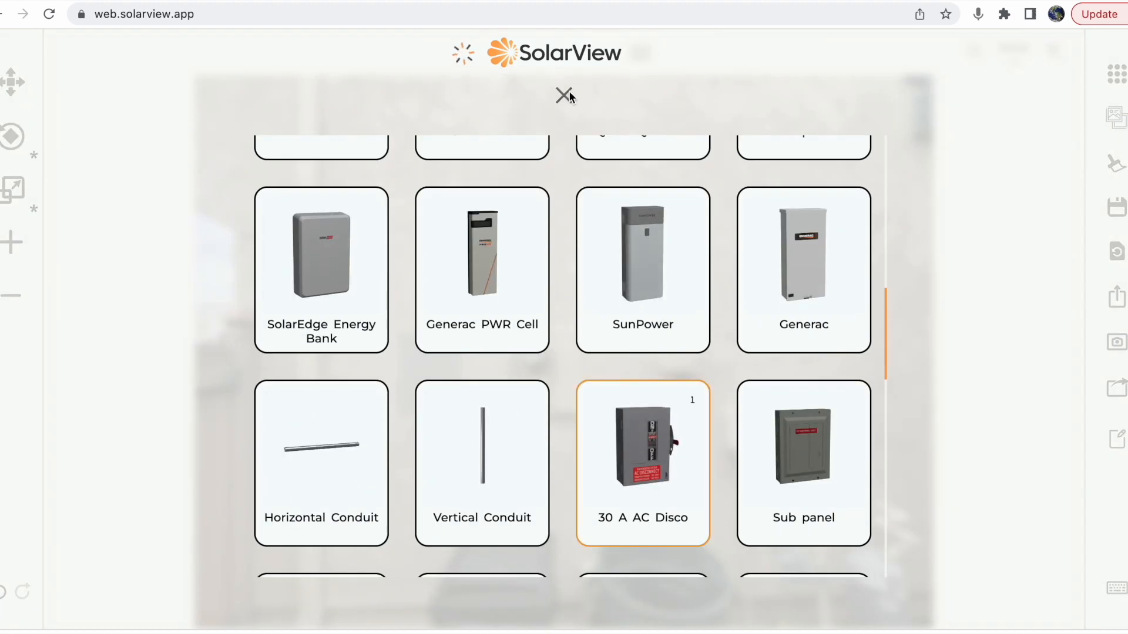
{"action": "left_click", "coordinate": [457, 465]}
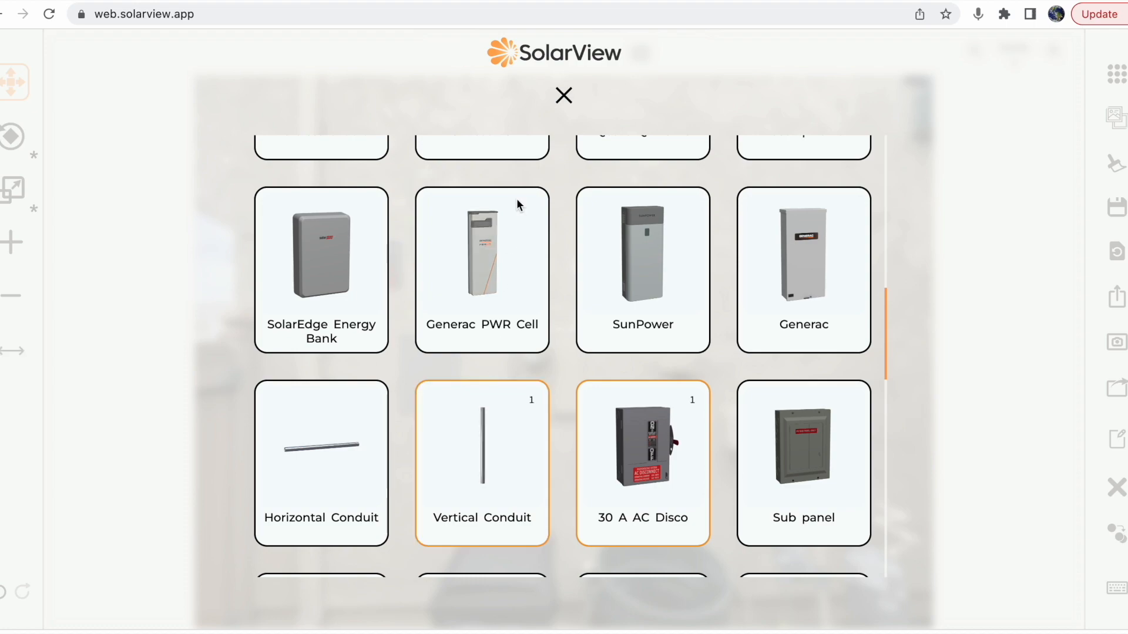
{"action": "left_click", "coordinate": [566, 98]}
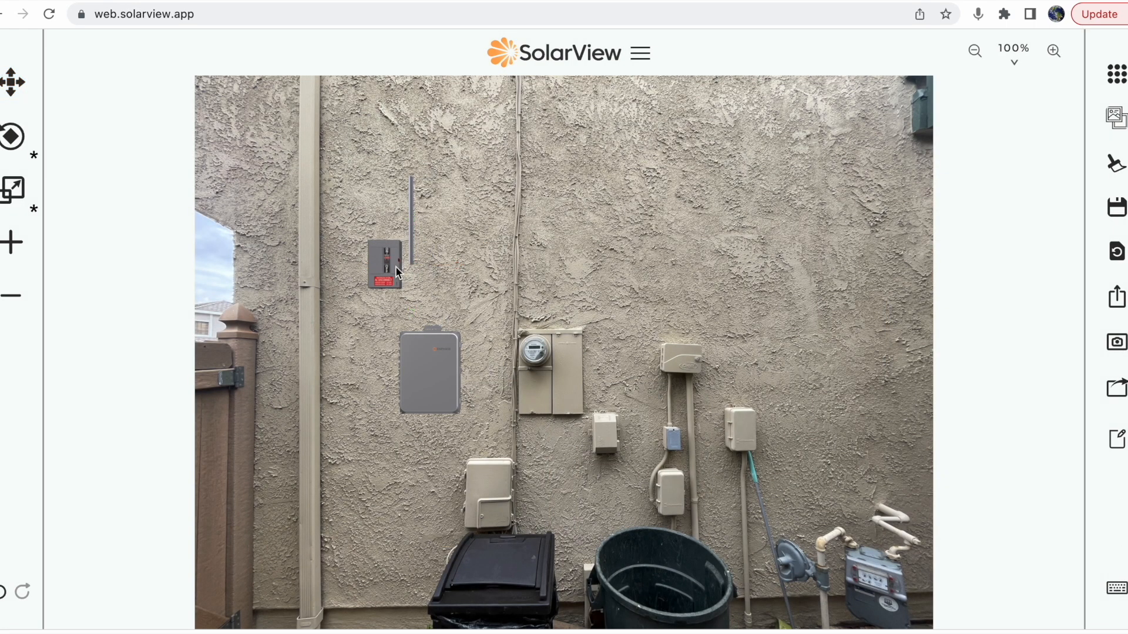
Place the AC disconnect between the combiner and the meter panel, and shift the combiner slightly away from it.
{"action": "left_click", "coordinate": [396, 266]}
{"action": "left_click_drag", "start_coordinate": [396, 267], "coordinate": [420, 382]}
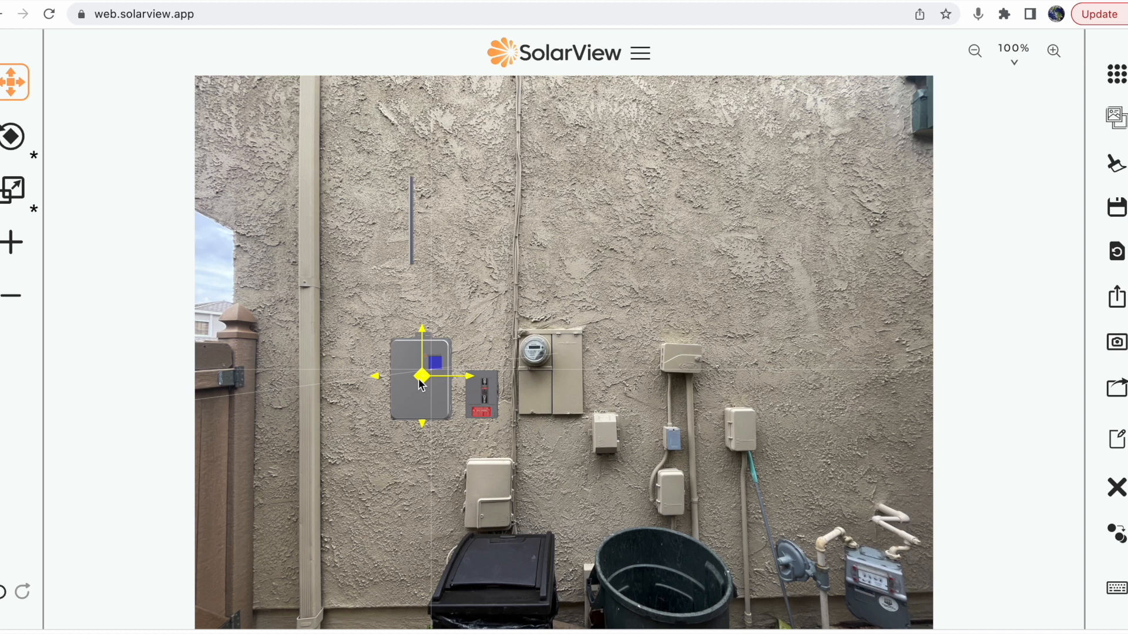
{"action": "left_click_drag", "start_coordinate": [419, 379], "coordinate": [419, 379]}
{"action": "left_click", "coordinate": [487, 439]}
Align the vertical conduit with the combiner's outer edge and stretch it up to near the photo's upper edge.
{"action": "left_click", "coordinate": [412, 253]}
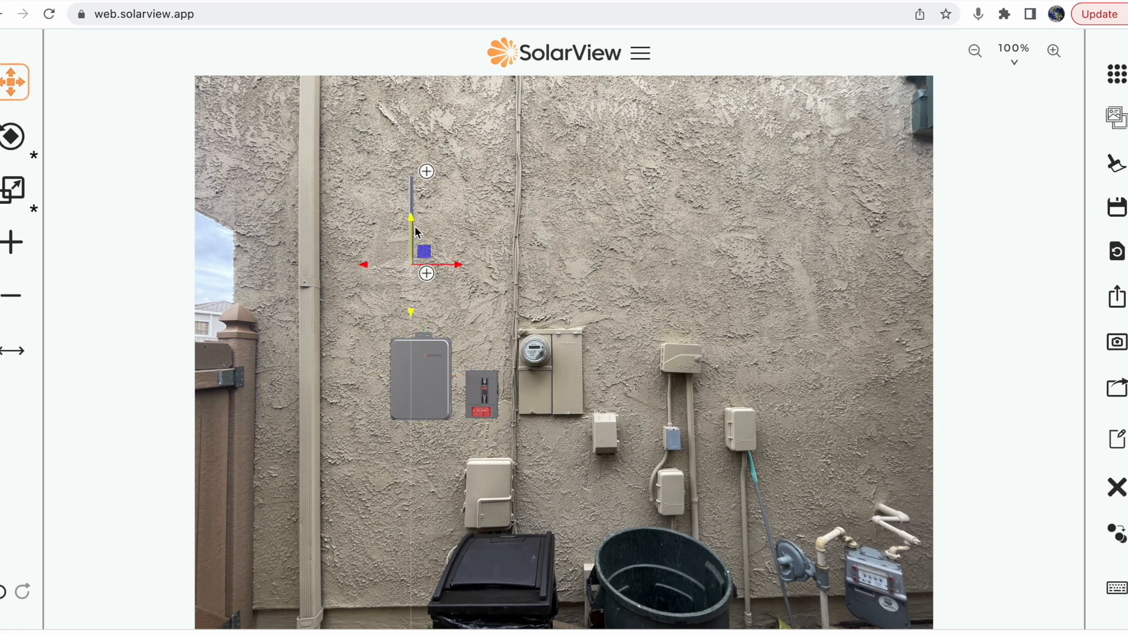
{"action": "left_click_drag", "start_coordinate": [410, 255], "coordinate": [385, 389]}
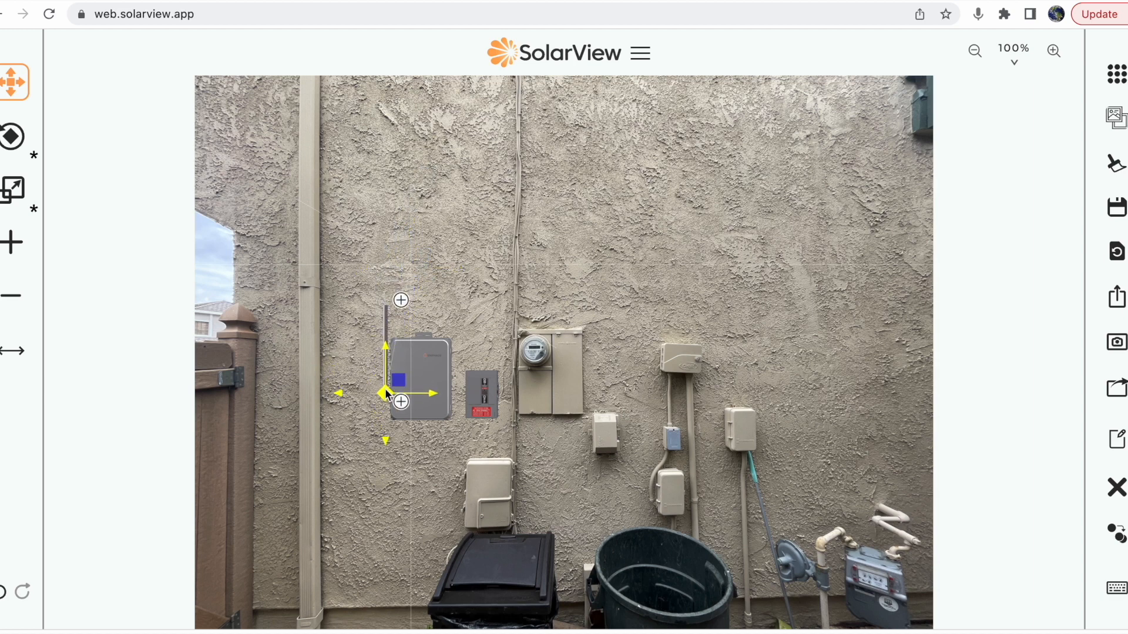
{"action": "left_click", "coordinate": [8, 353]}
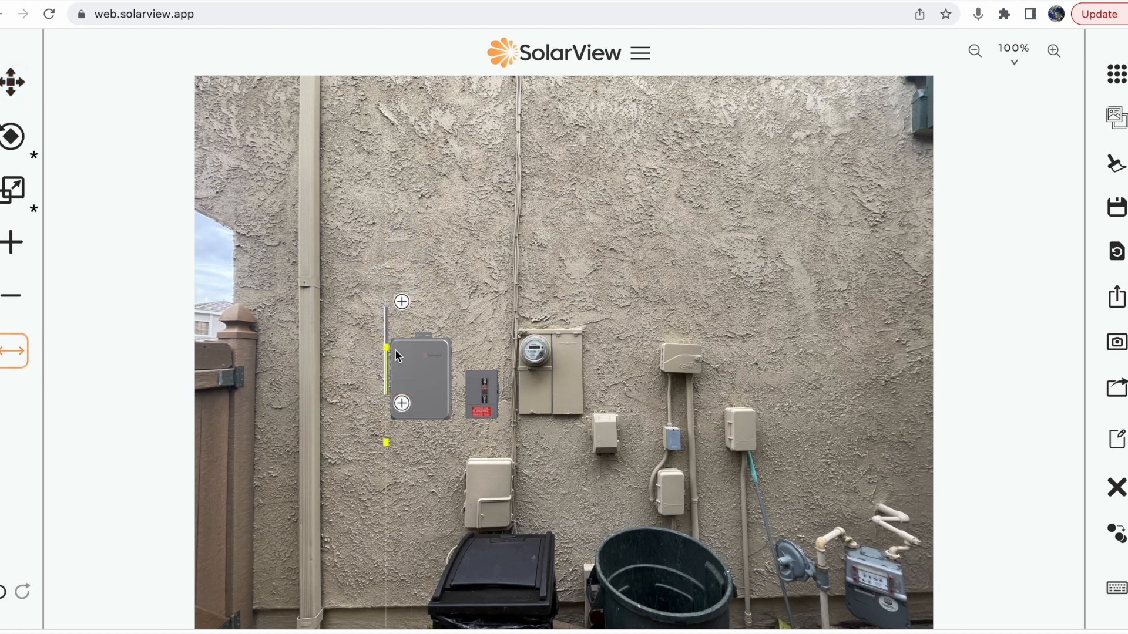
{"action": "left_click_drag", "start_coordinate": [402, 302], "coordinate": [405, 96]}
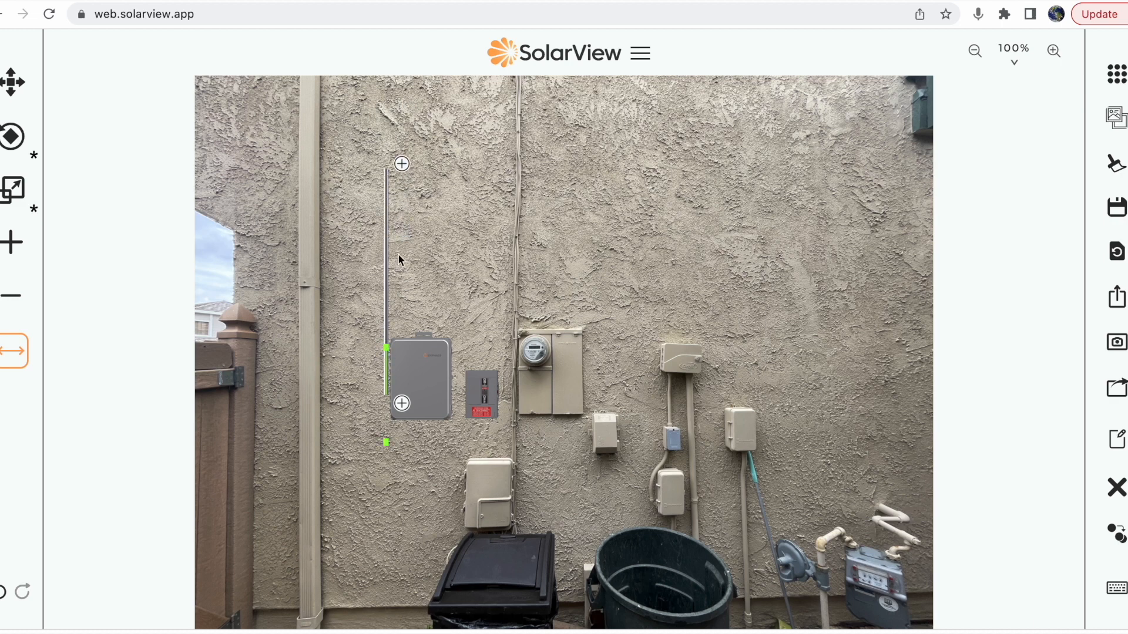
{"action": "left_click_drag", "start_coordinate": [402, 163], "coordinate": [402, 102]}
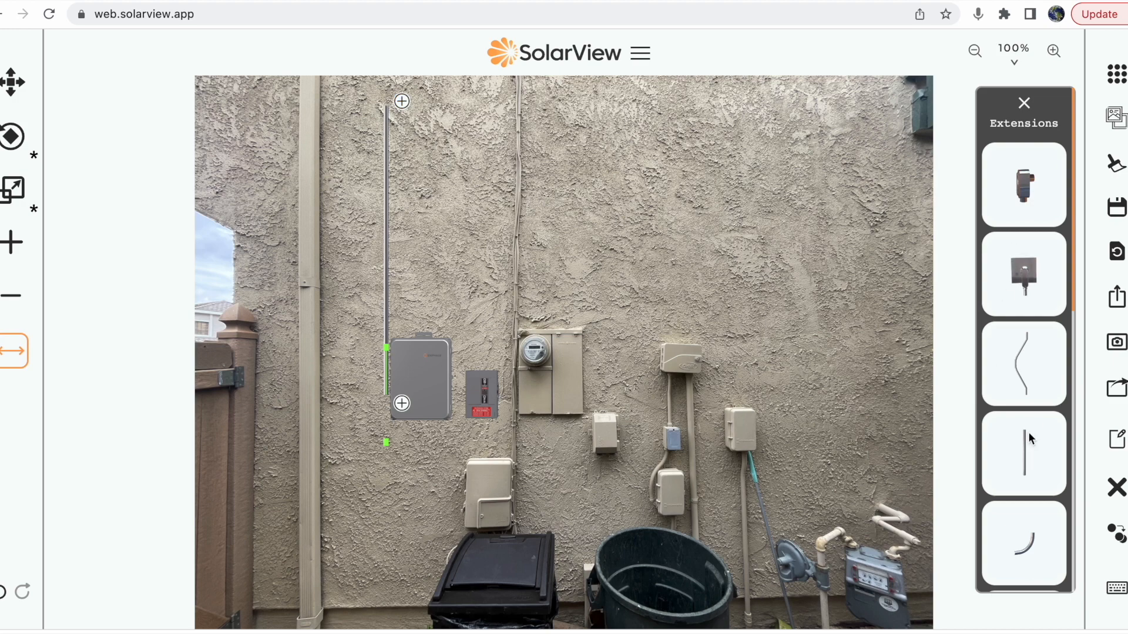
Extend the conduit's upper end with a mirrored elbow, five straight sections across the wall and a second elbow.
{"action": "left_click", "coordinate": [1021, 536]}
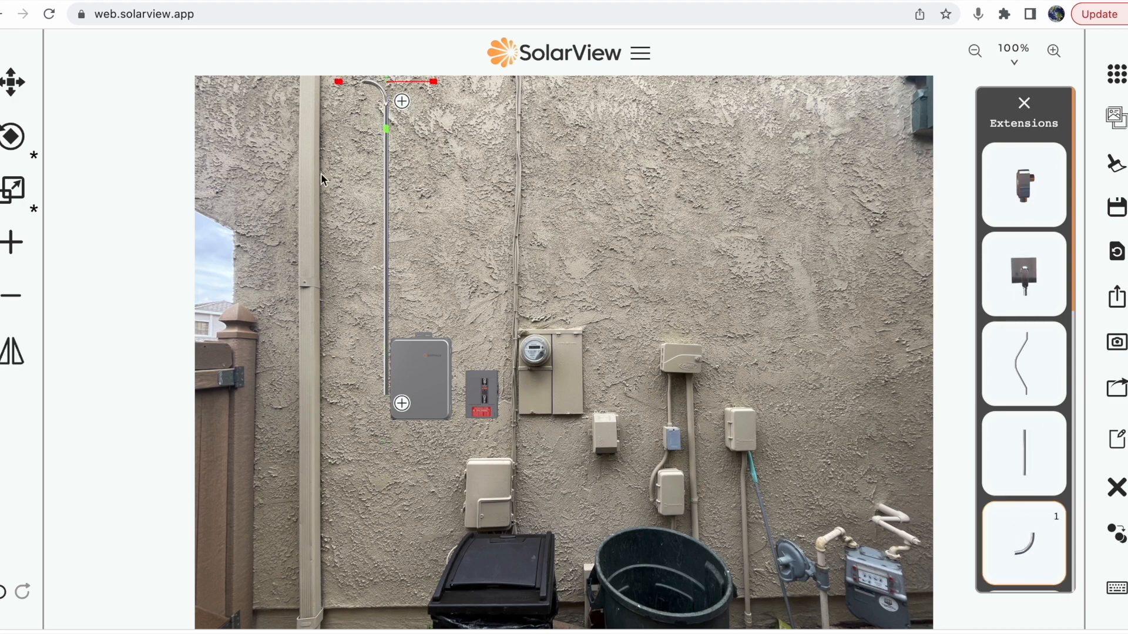
{"action": "left_click", "coordinate": [11, 352]}
{"action": "left_click", "coordinate": [1031, 442]}
{"action": "left_click", "coordinate": [1031, 442]}
{"action": "left_click", "coordinate": [1031, 442]}
{"action": "left_click", "coordinate": [1032, 443]}
{"action": "left_click", "coordinate": [1032, 442]}
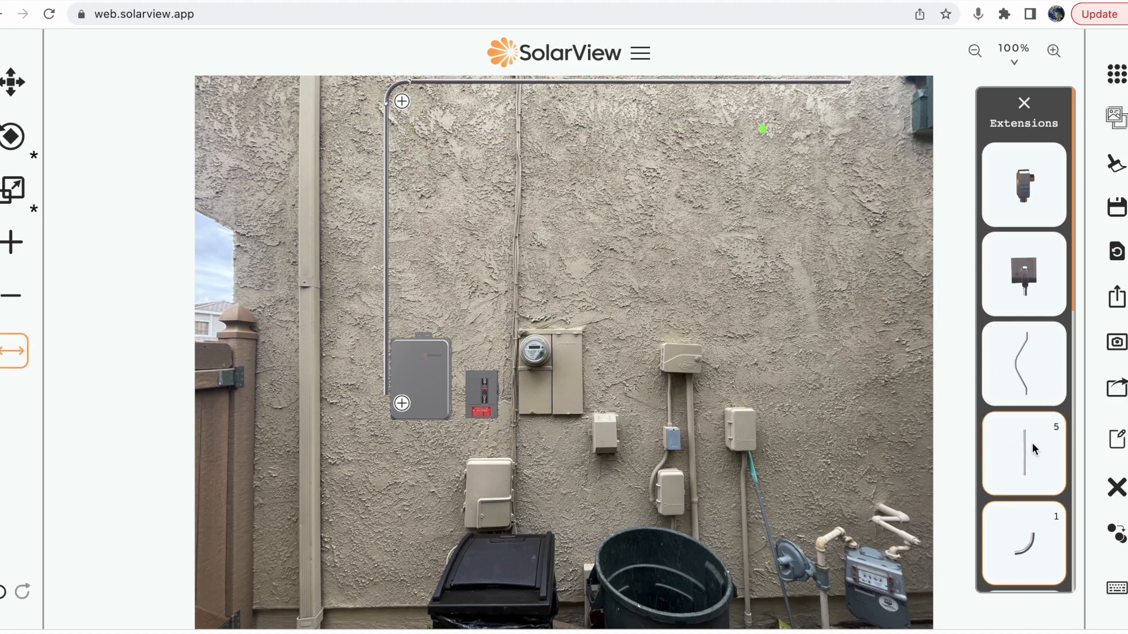
{"action": "left_click", "coordinate": [1023, 552]}
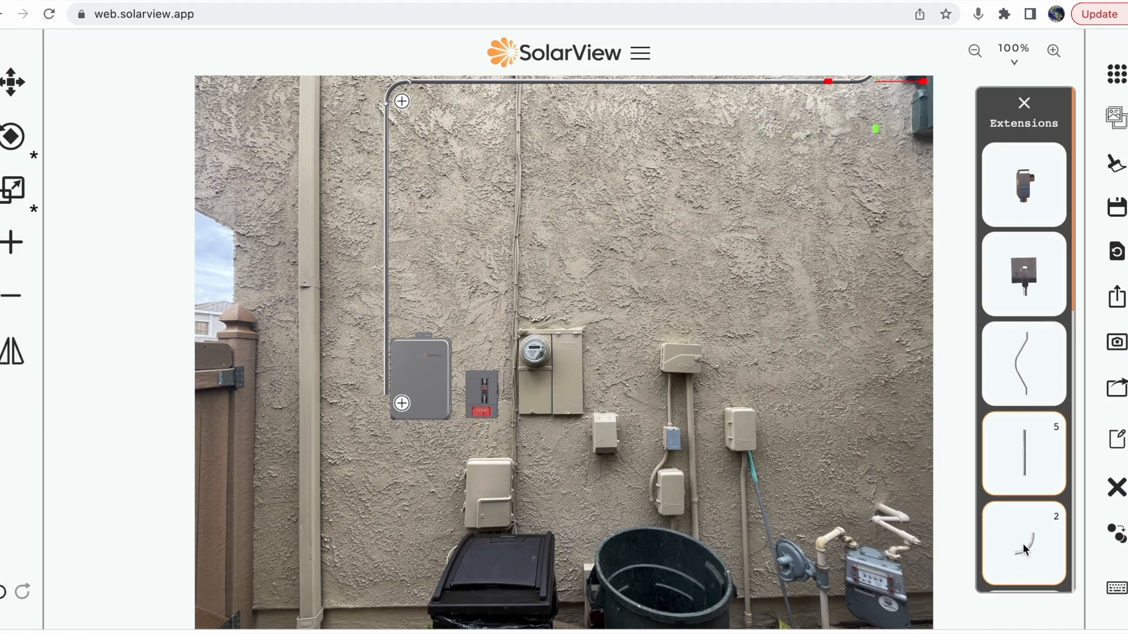
{"action": "left_click", "coordinate": [522, 201]}
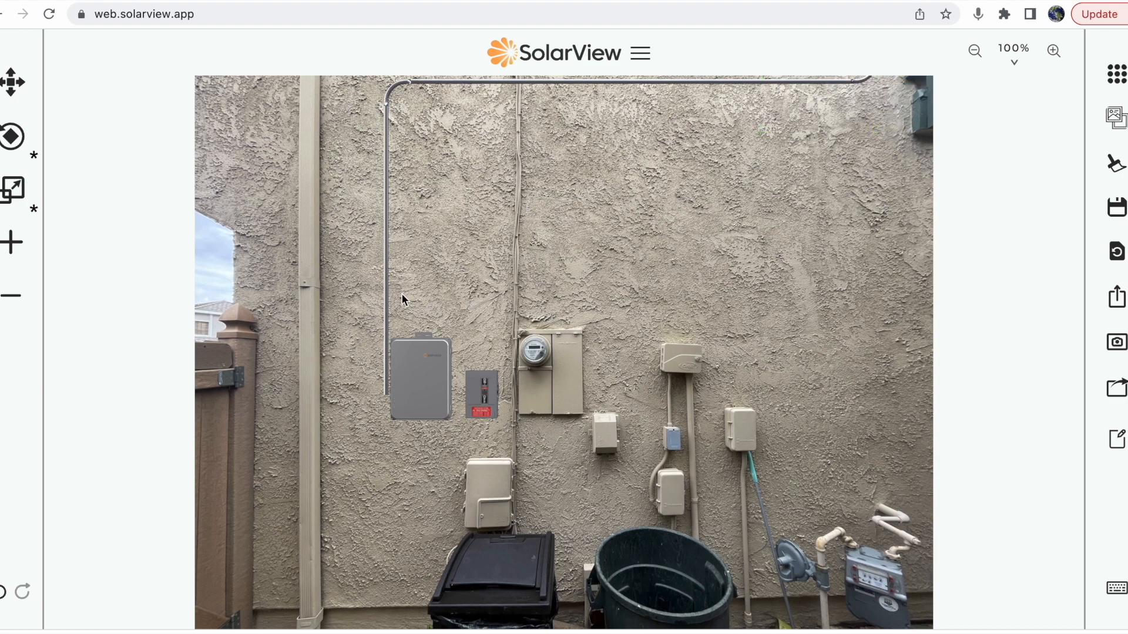
Attach the angled conduit fitting to the vertical conduit's lower end and mirror it towards the combiner.
{"action": "left_click", "coordinate": [386, 298]}
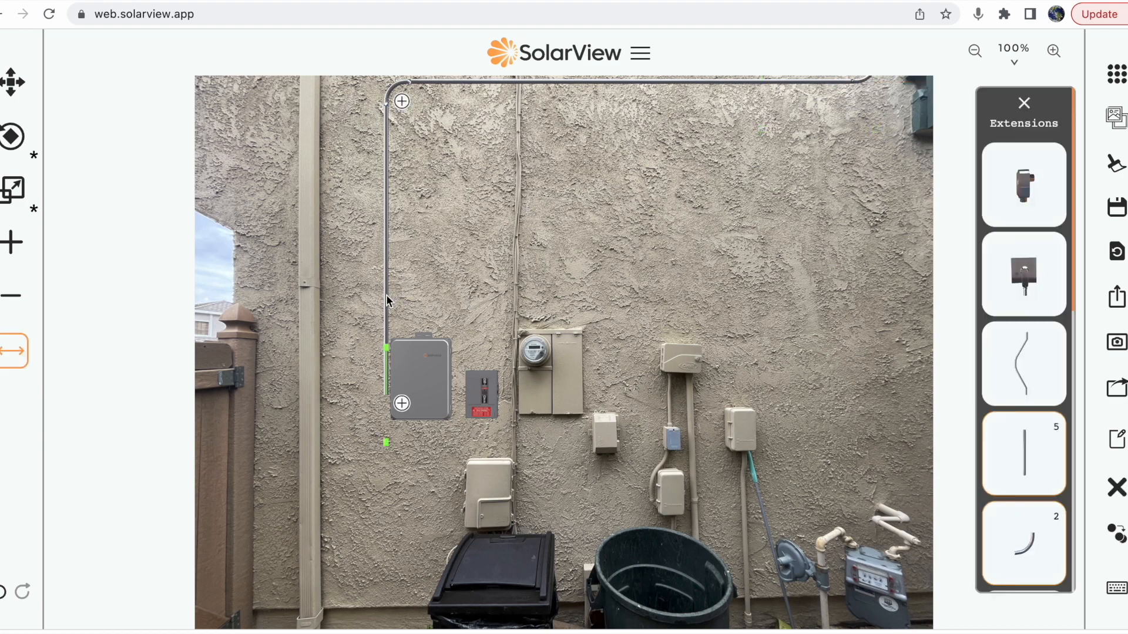
{"action": "left_click", "coordinate": [401, 405]}
{"action": "left_click", "coordinate": [120, 209]}
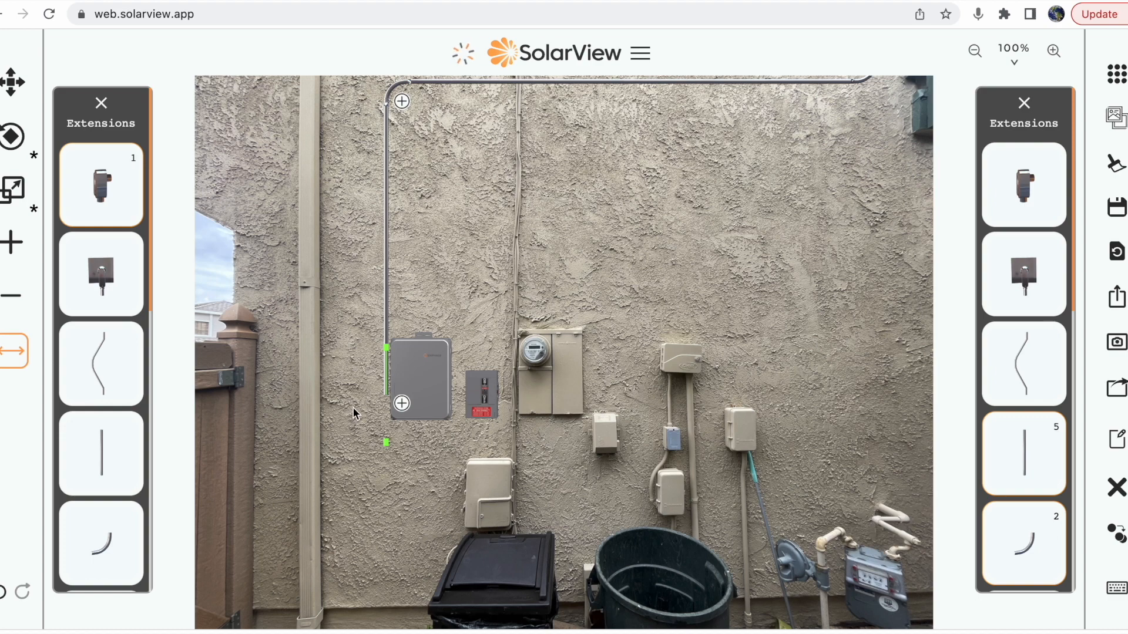
{"action": "left_click", "coordinate": [440, 462]}
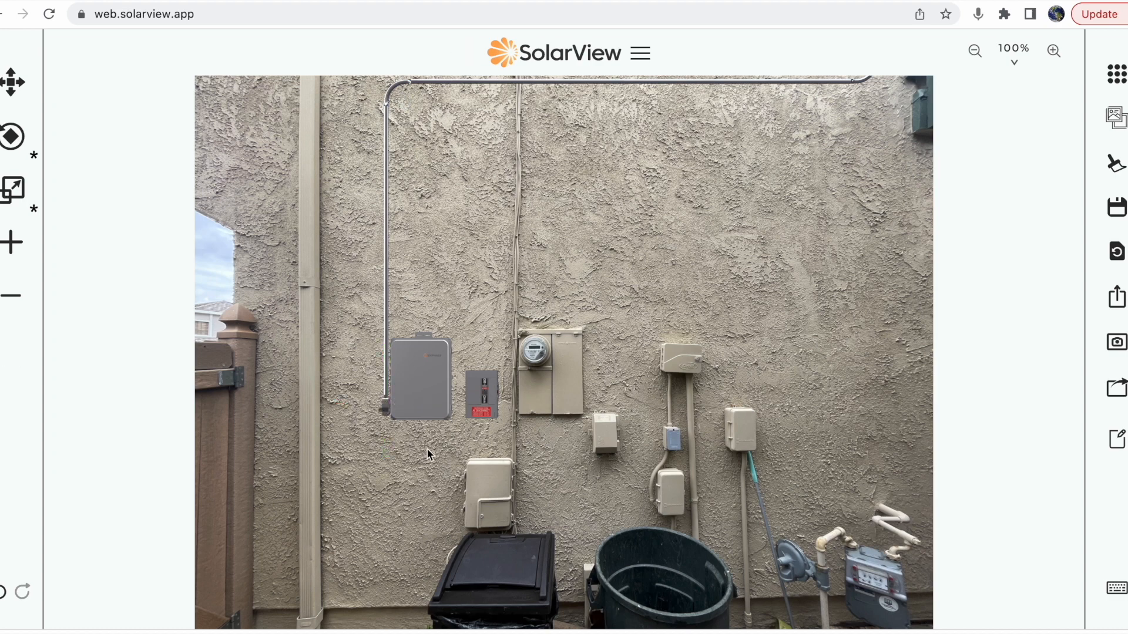
{"action": "left_click", "coordinate": [381, 409]}
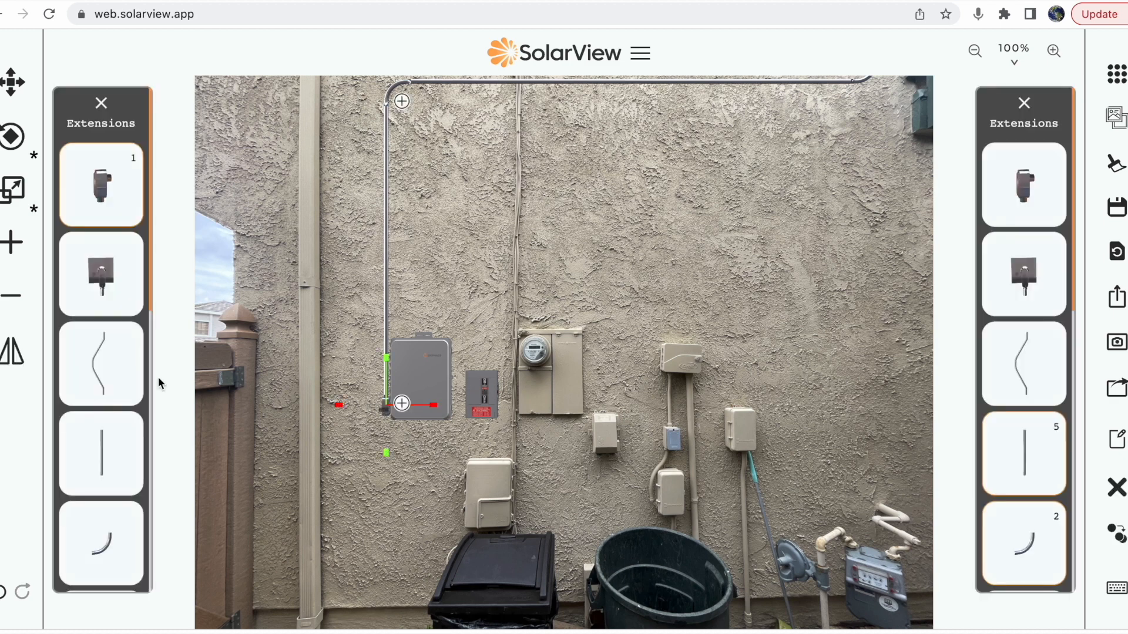
{"action": "left_click", "coordinate": [427, 457]}
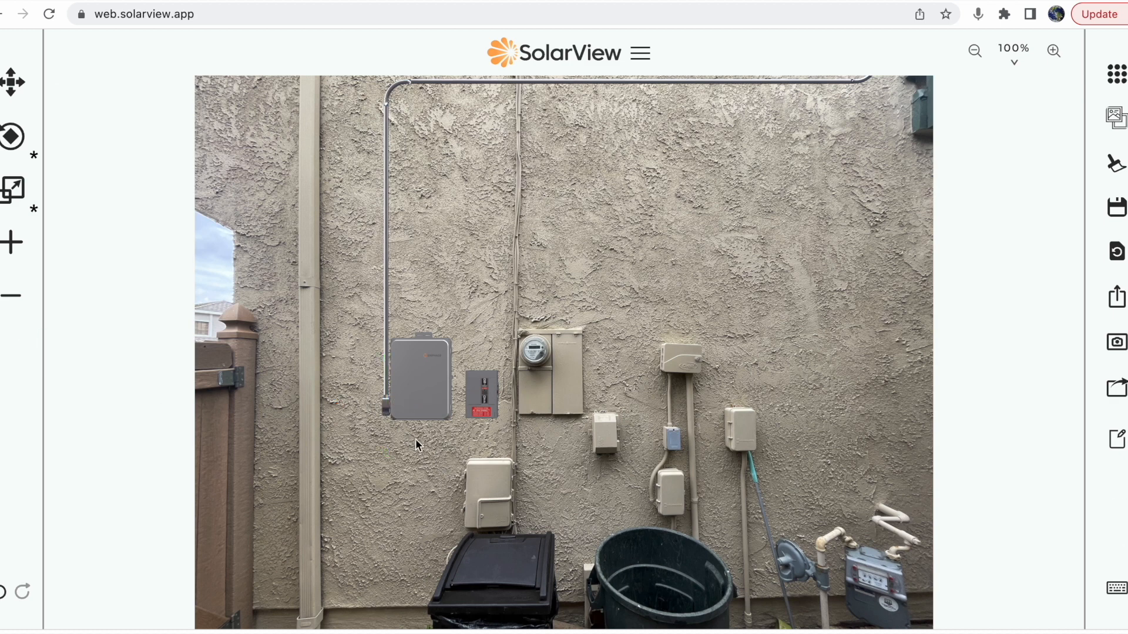
Add a Horizontal Conduit, rotate it level and place it as the link between the combiner and the AC disconnect.
{"action": "left_click", "coordinate": [1116, 74]}
{"action": "left_click", "coordinate": [377, 469]}
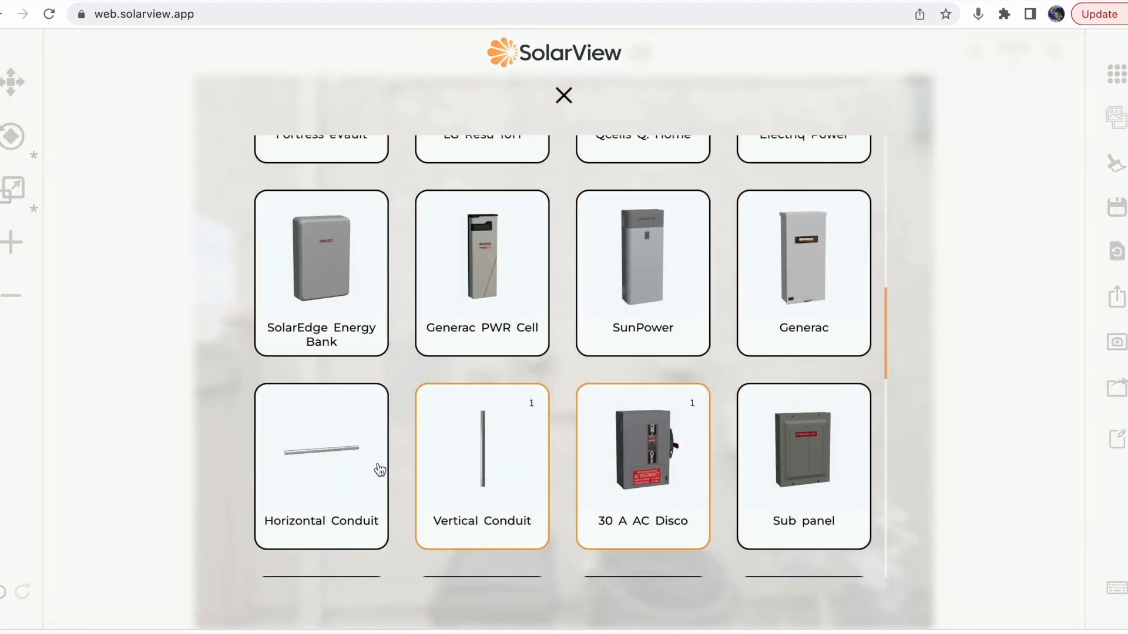
{"action": "left_click", "coordinate": [564, 95]}
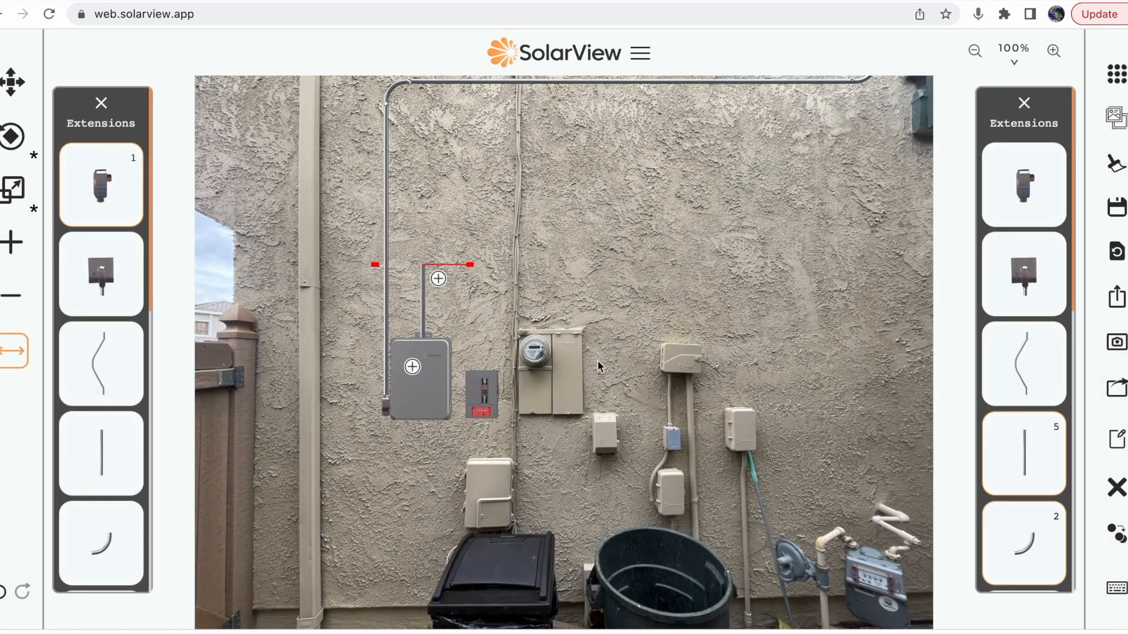
{"action": "left_click", "coordinate": [422, 300]}
{"action": "left_click_drag", "start_coordinate": [421, 265], "coordinate": [464, 189]}
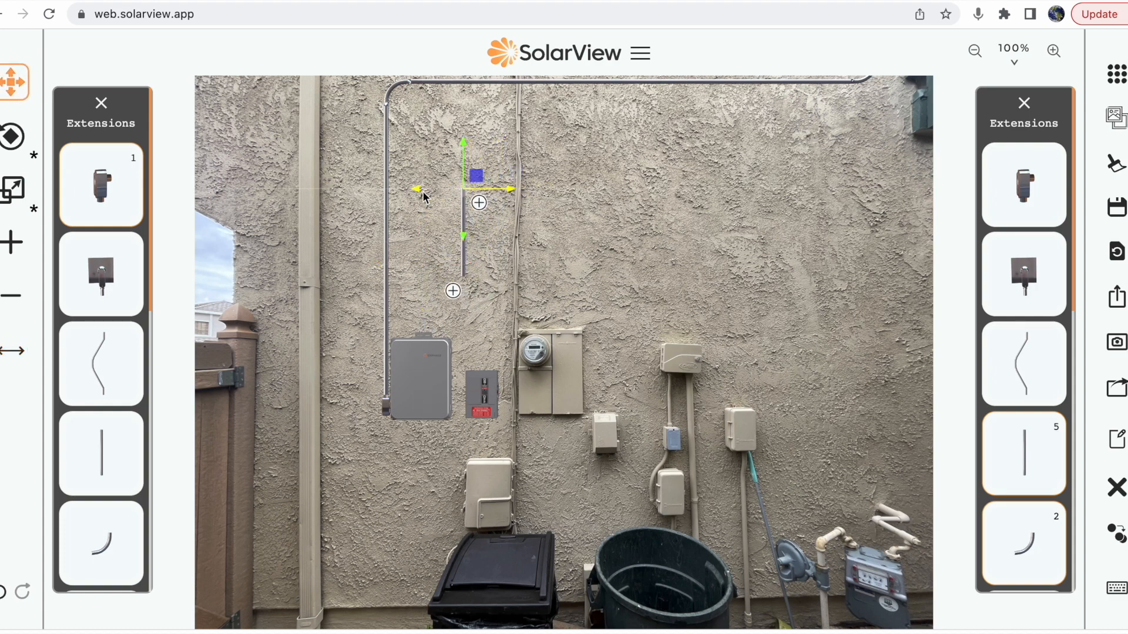
{"action": "left_click", "coordinate": [34, 158]}
{"action": "left_click_drag", "start_coordinate": [467, 188], "coordinate": [483, 406]}
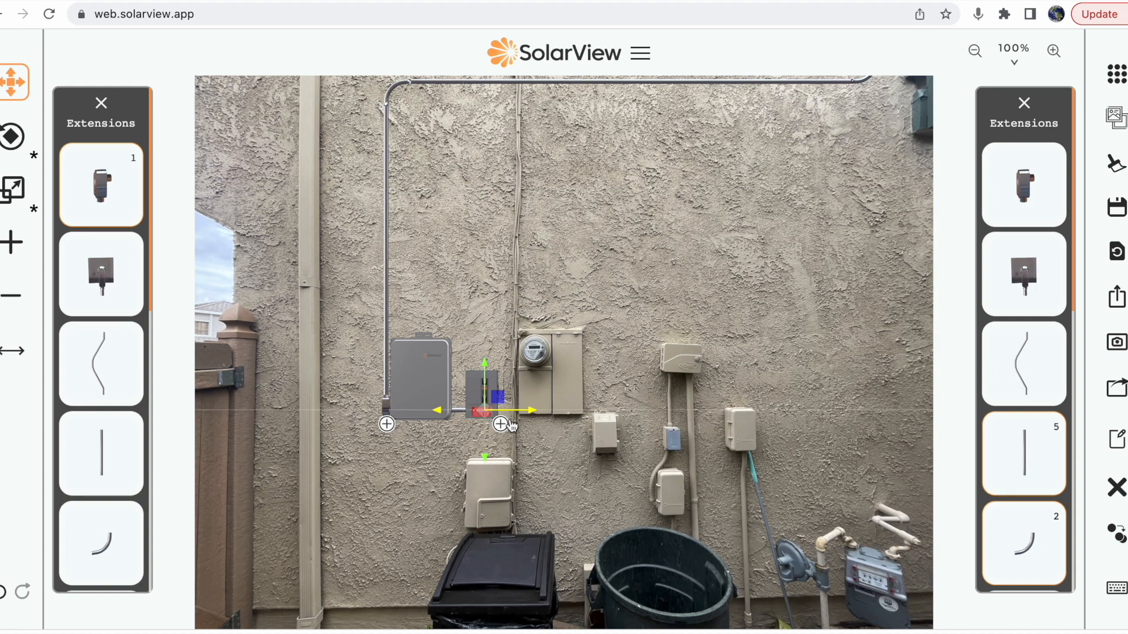
{"action": "left_click", "coordinate": [550, 439]}
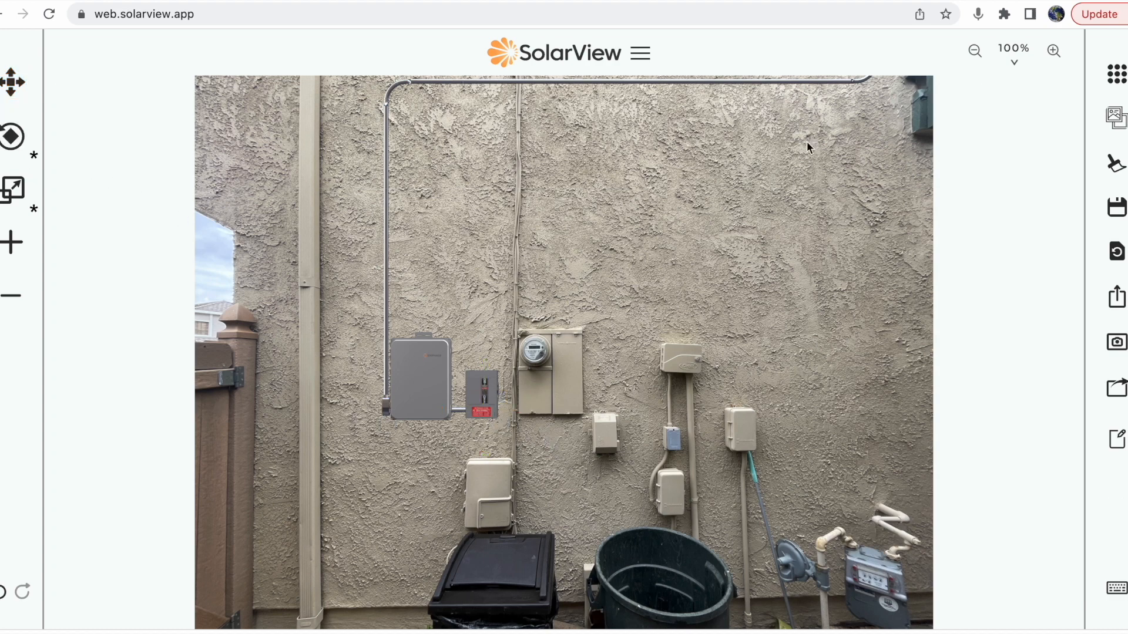
Add a second Horizontal Conduit and place it just below the AC disconnect and the meter panel.
{"action": "left_click", "coordinate": [1116, 74]}
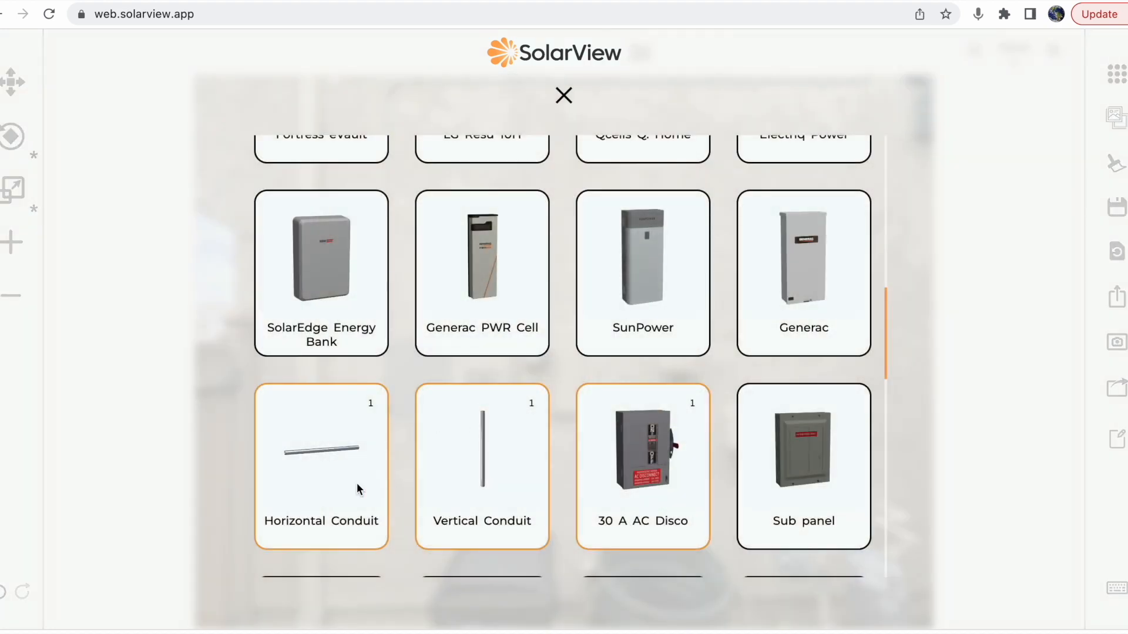
{"action": "left_click", "coordinate": [564, 96]}
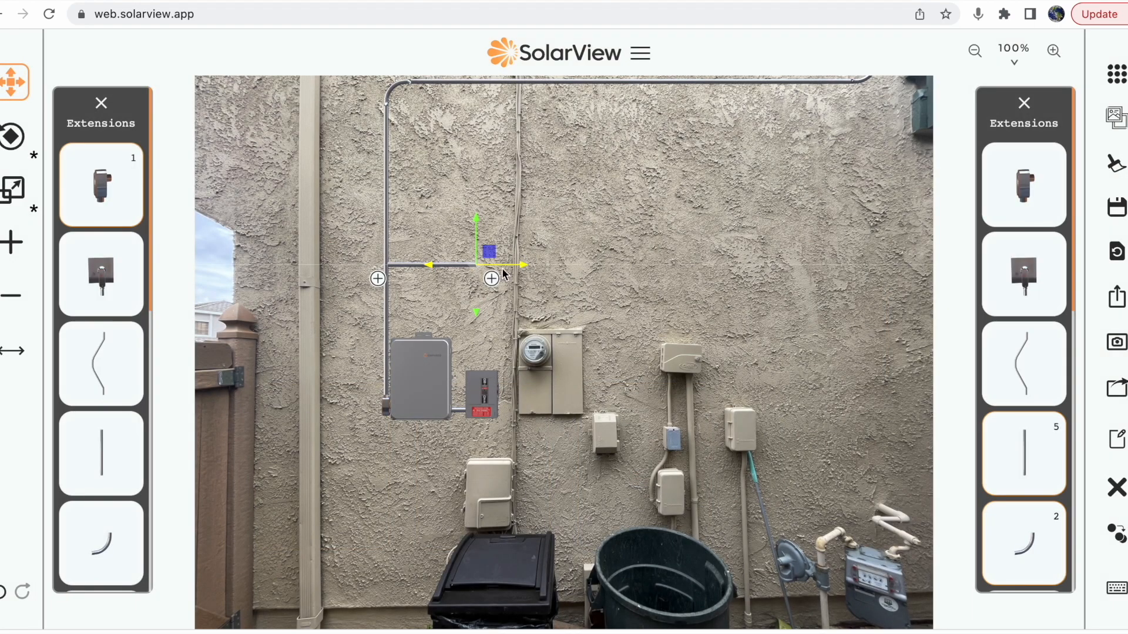
{"action": "left_click_drag", "start_coordinate": [478, 267], "coordinate": [570, 421]}
{"action": "left_click", "coordinate": [639, 382]}
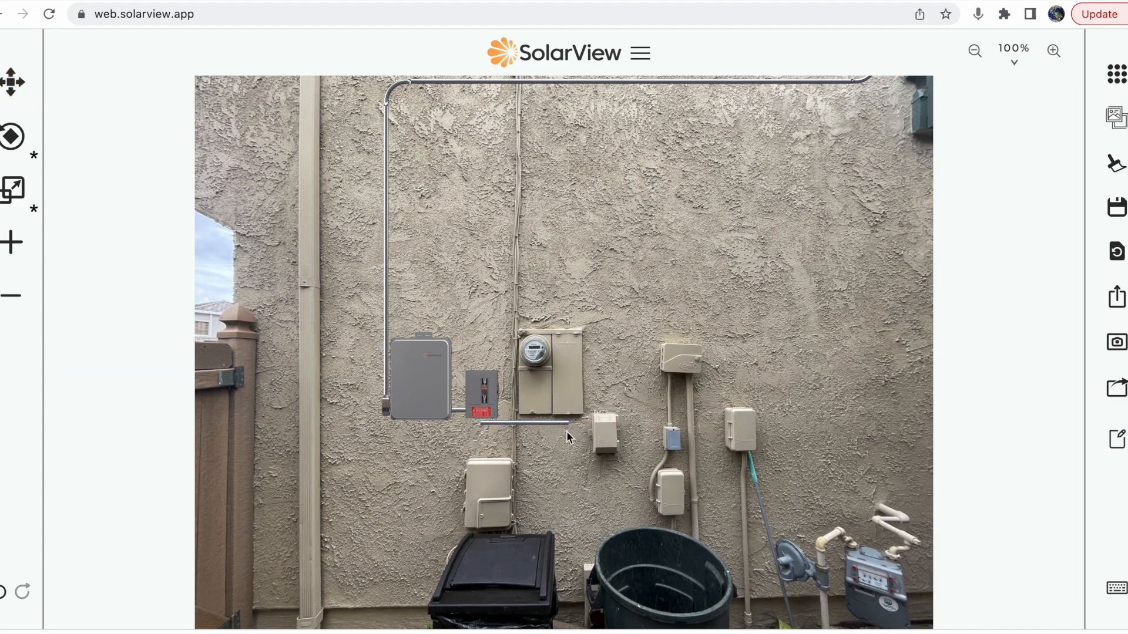
Attach the angled conduit fitting to the lower conduit's right end and shift the run left so the fitting sits beneath the meter panel.
{"action": "left_click", "coordinate": [538, 423]}
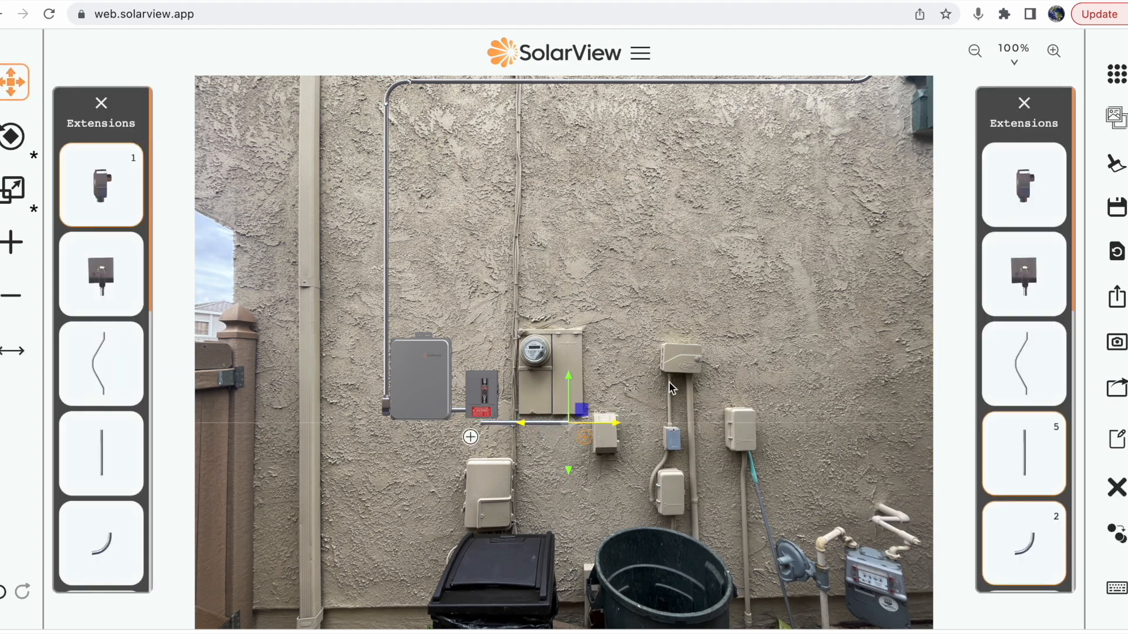
{"action": "left_click", "coordinate": [1029, 176]}
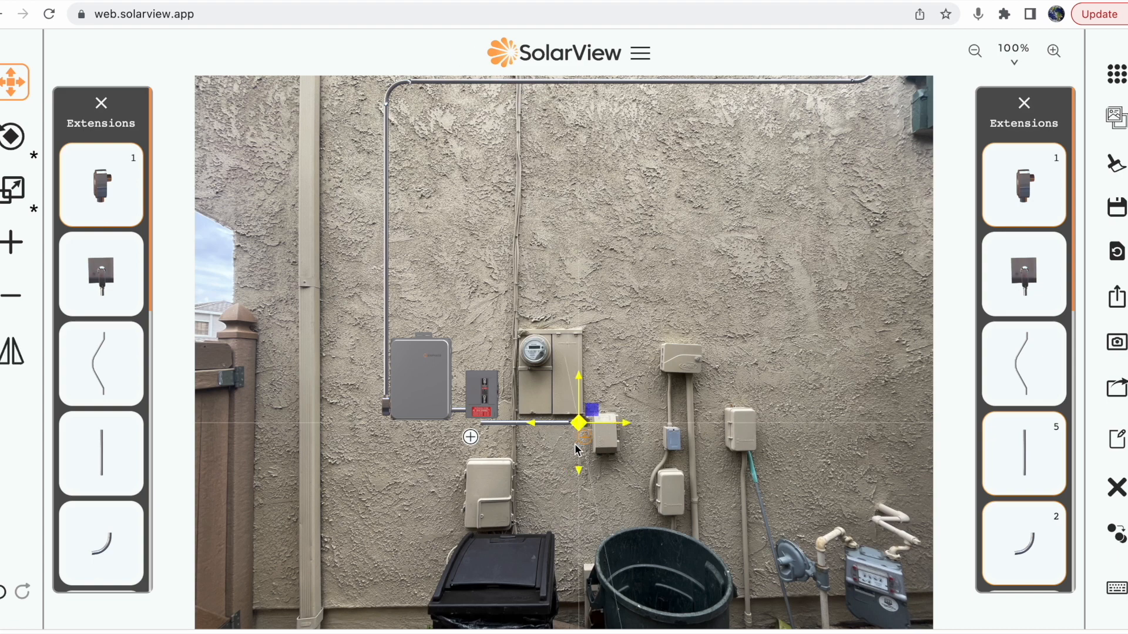
{"action": "left_click", "coordinate": [608, 456]}
{"action": "left_click", "coordinate": [523, 422]}
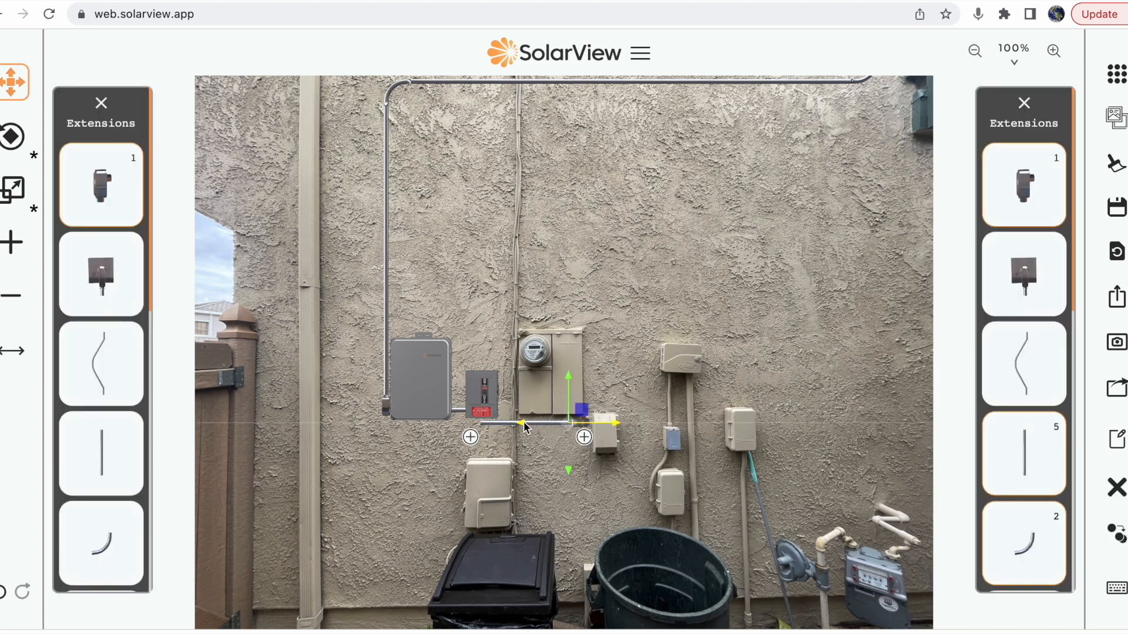
{"action": "left_click_drag", "start_coordinate": [560, 421], "coordinate": [545, 420]}
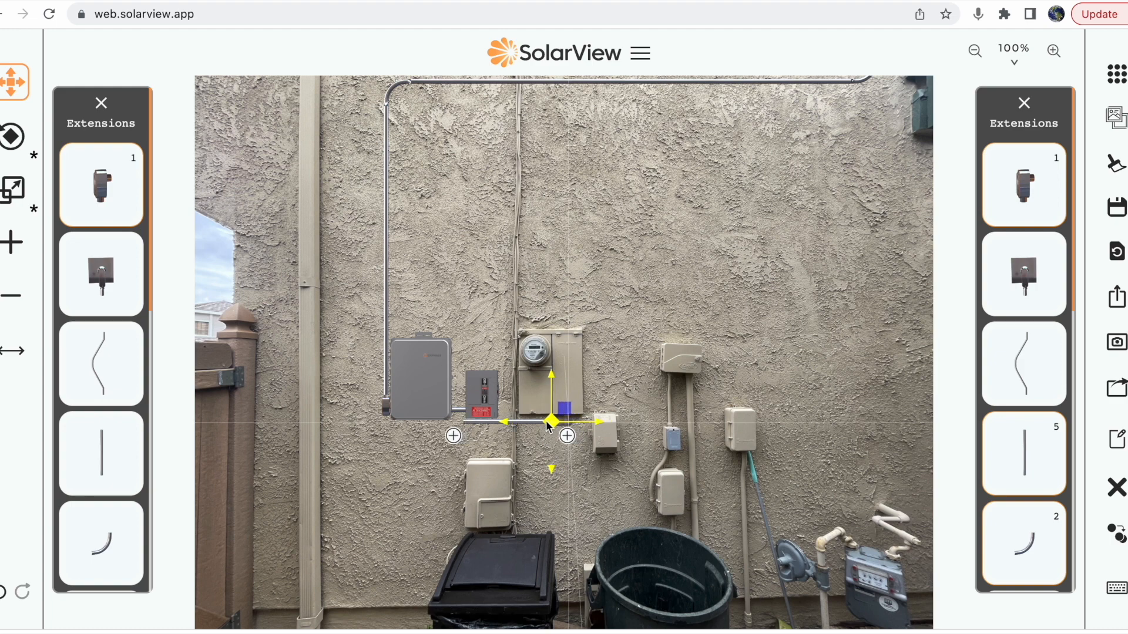
{"action": "left_click", "coordinate": [483, 445]}
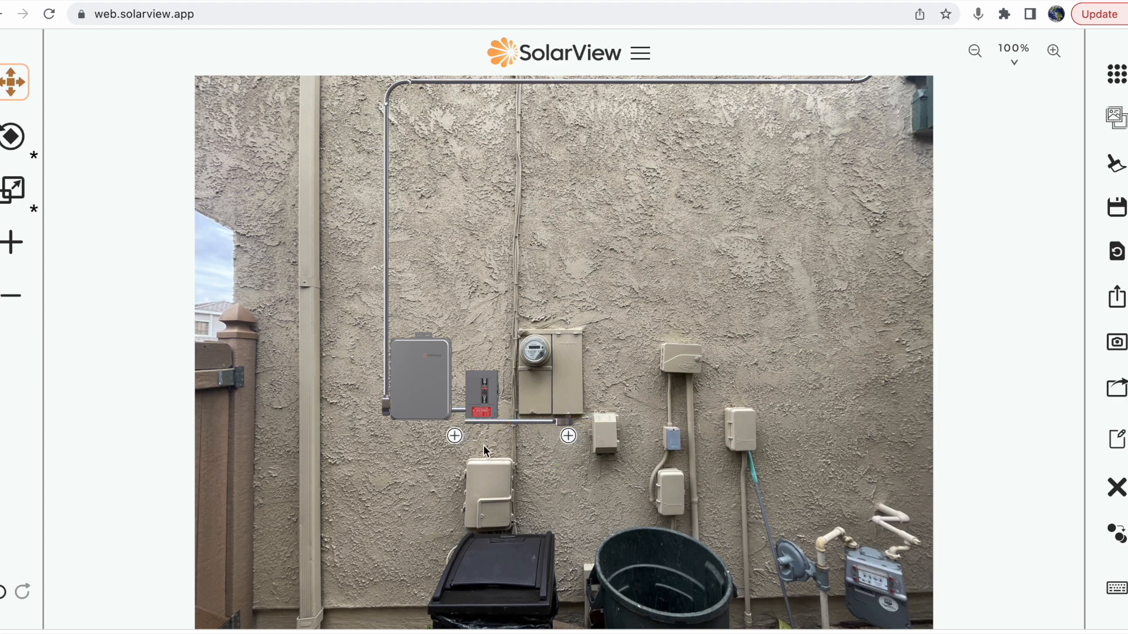
Shorten the lower horizontal conduit with the stretch tool so its left end lies under the middle of the AC disconnect.
{"action": "left_click", "coordinate": [502, 422]}
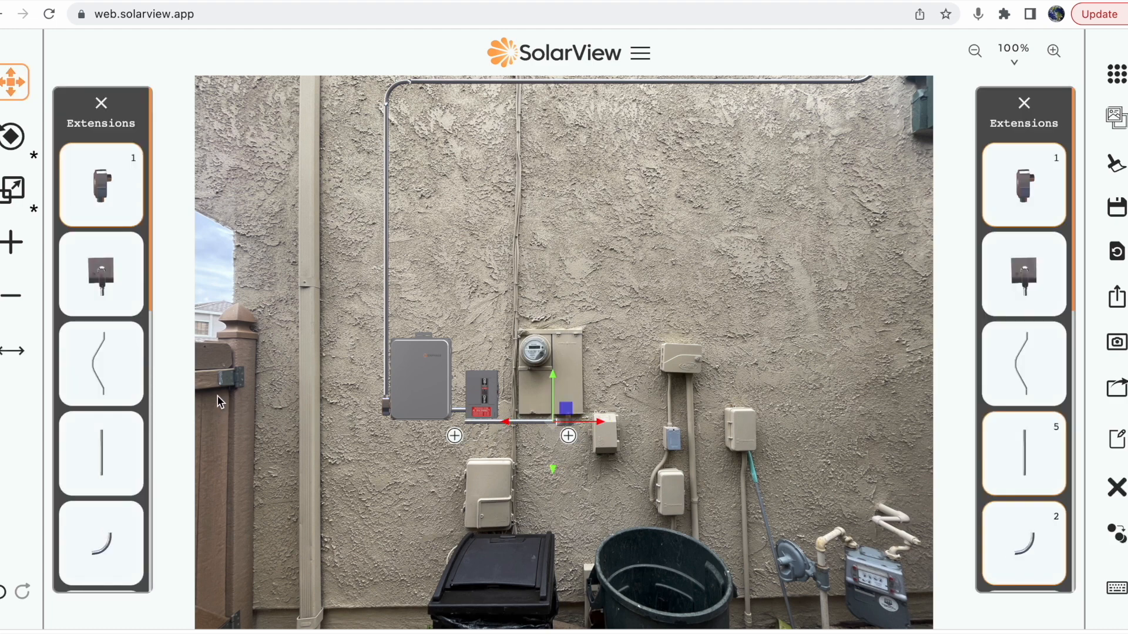
{"action": "left_click", "coordinate": [13, 353]}
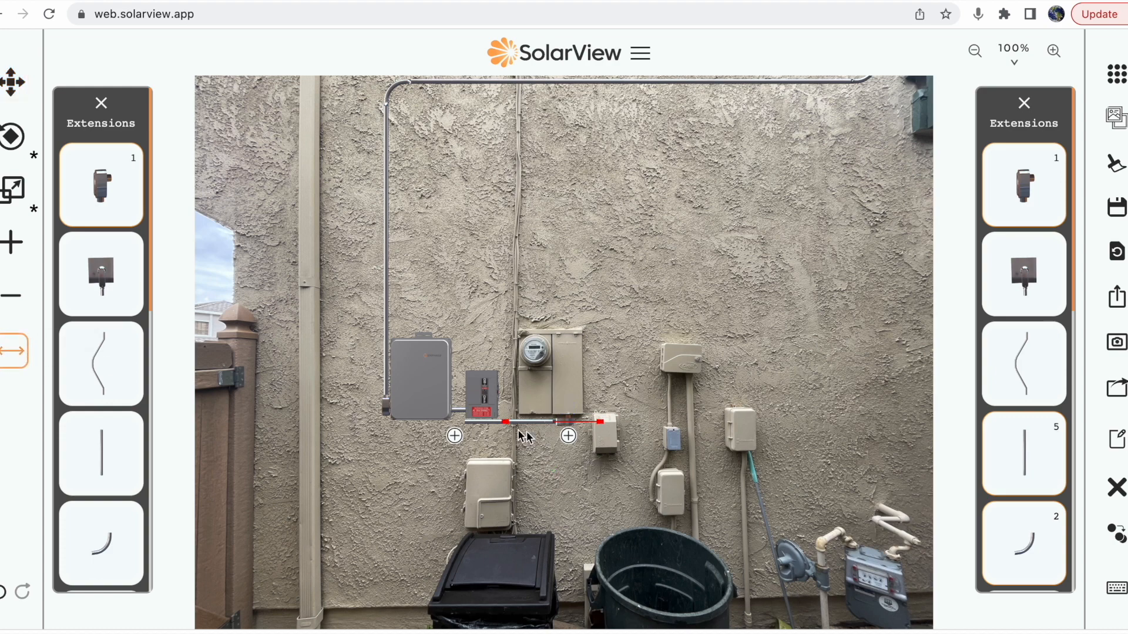
{"action": "left_click_drag", "start_coordinate": [511, 422], "coordinate": [559, 428]}
{"action": "left_click_drag", "start_coordinate": [443, 425], "coordinate": [439, 425]}
{"action": "left_click", "coordinate": [434, 452]}
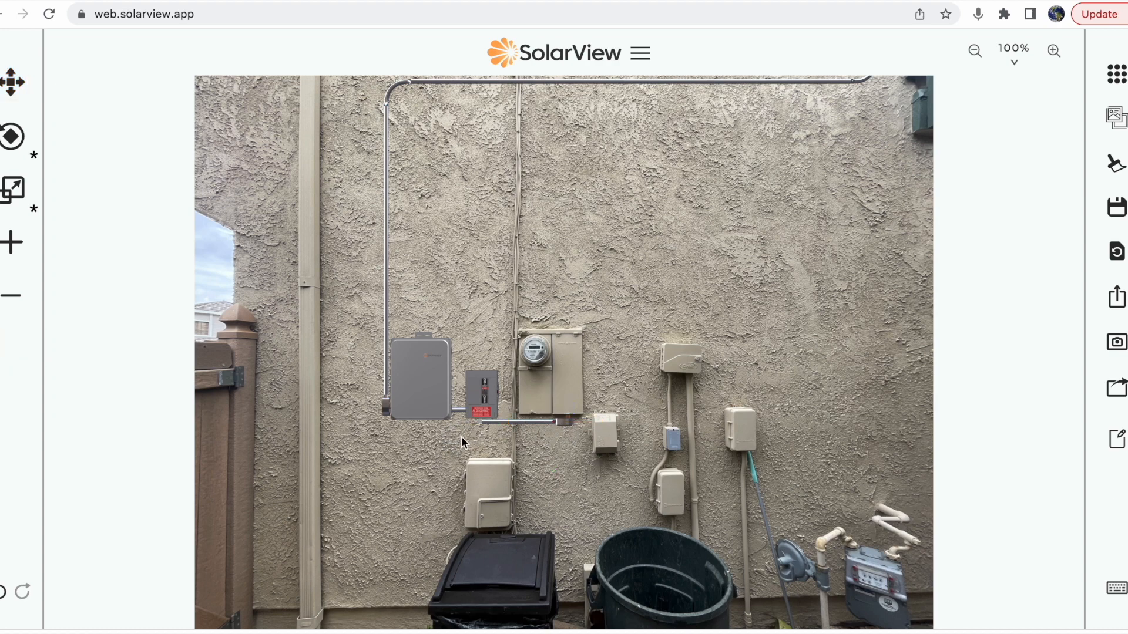
Attach the angled conduit fitting to the left end of the lower horizontal conduit.
{"action": "left_click", "coordinate": [511, 421]}
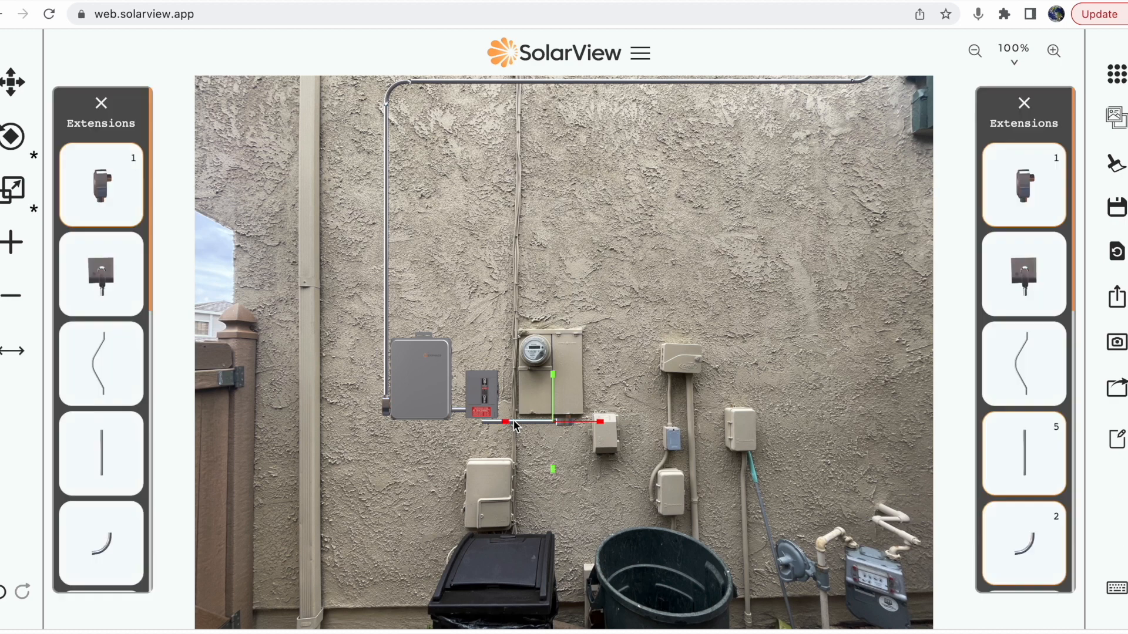
{"action": "left_click", "coordinate": [471, 436]}
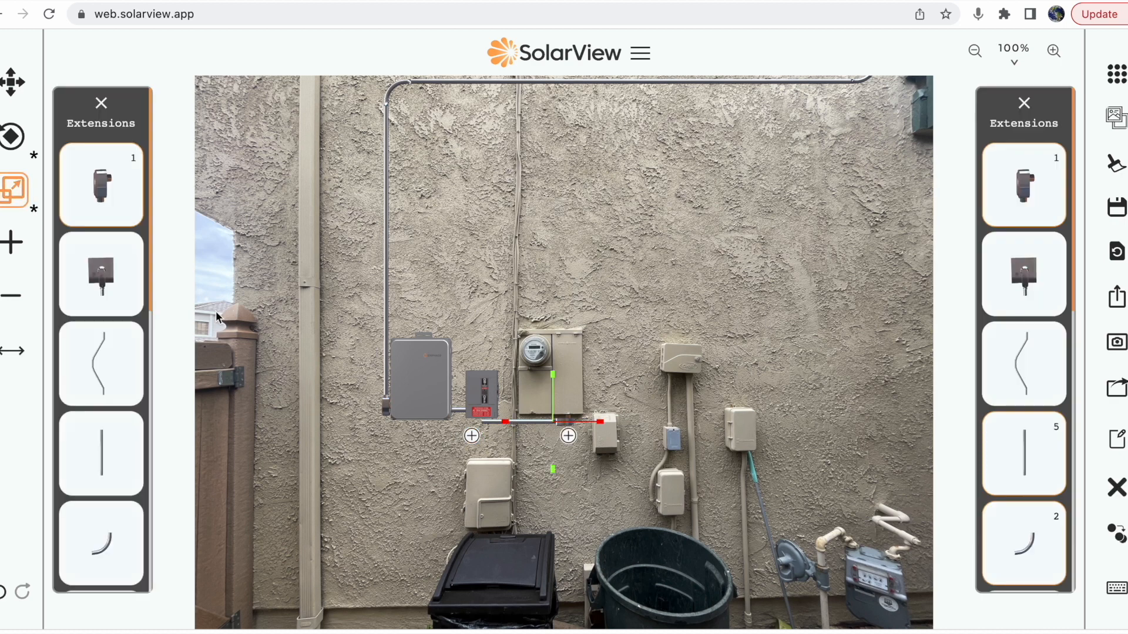
{"action": "left_click", "coordinate": [115, 200]}
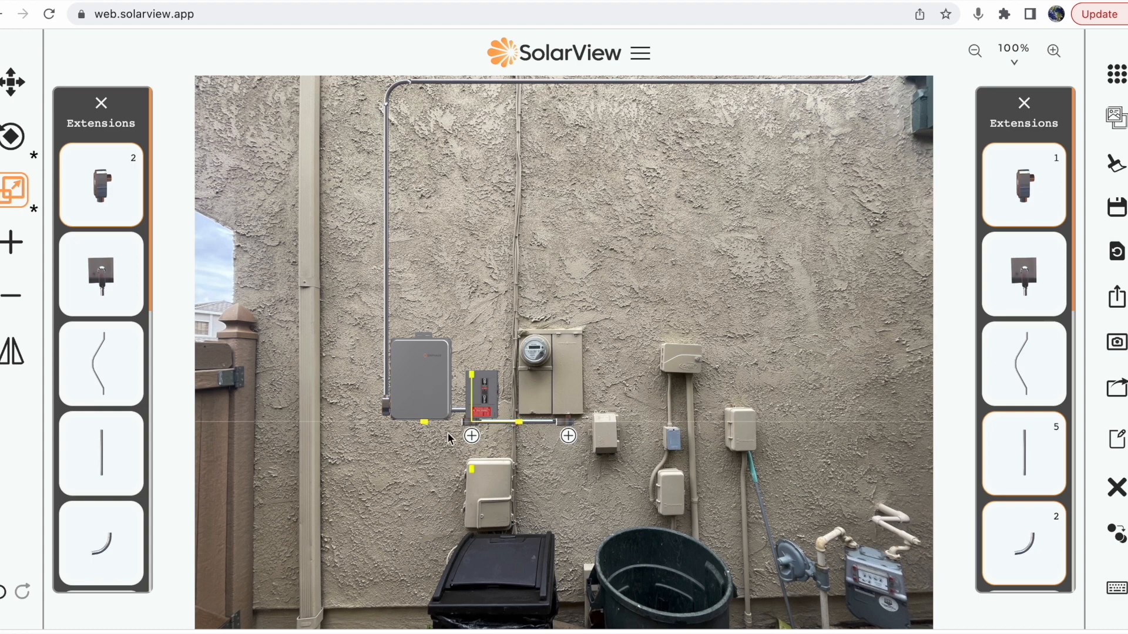
{"action": "left_click", "coordinate": [546, 481]}
Shorten the lower conduit further so its left fitting sits directly beneath the AC disconnect.
{"action": "left_click", "coordinate": [503, 422]}
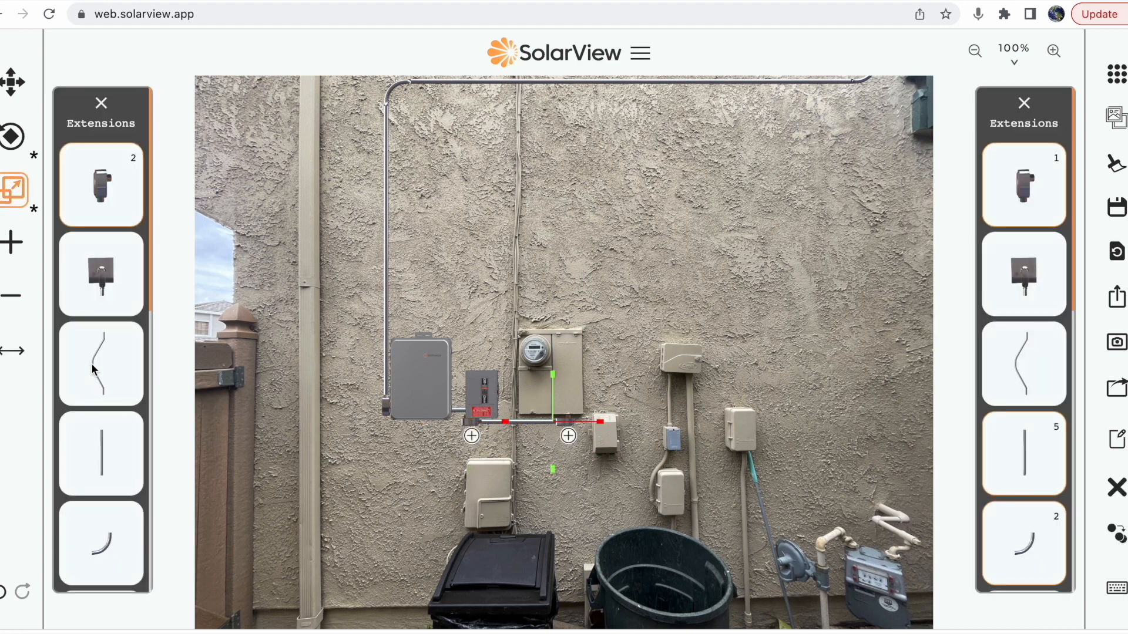
{"action": "left_click", "coordinate": [26, 353]}
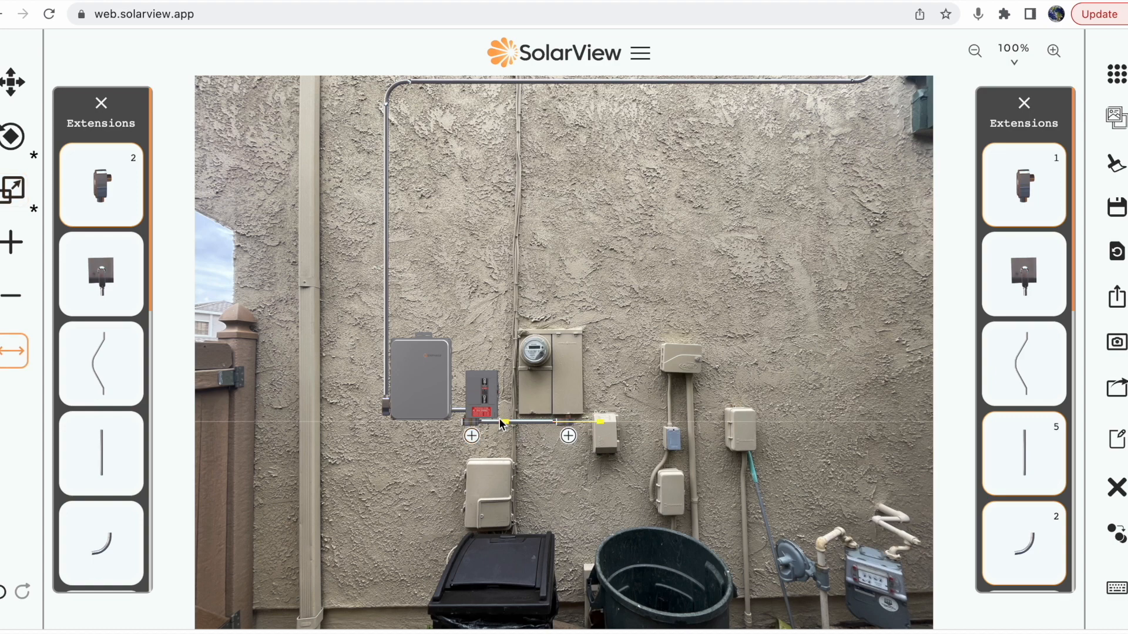
{"action": "left_click_drag", "start_coordinate": [503, 420], "coordinate": [426, 422]}
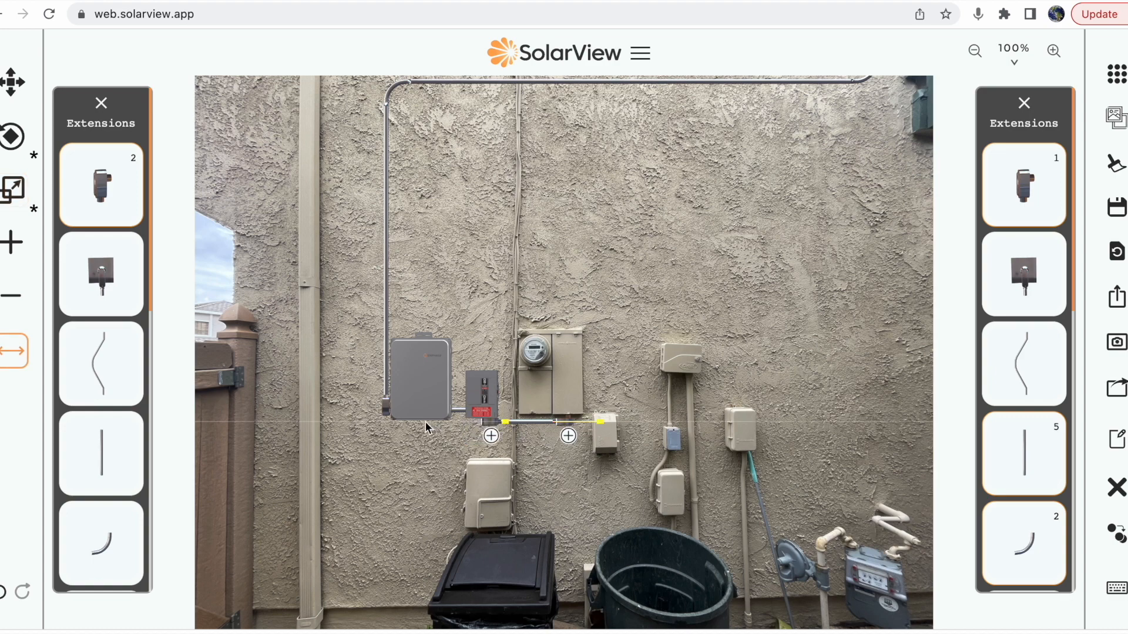
{"action": "left_click", "coordinate": [446, 486]}
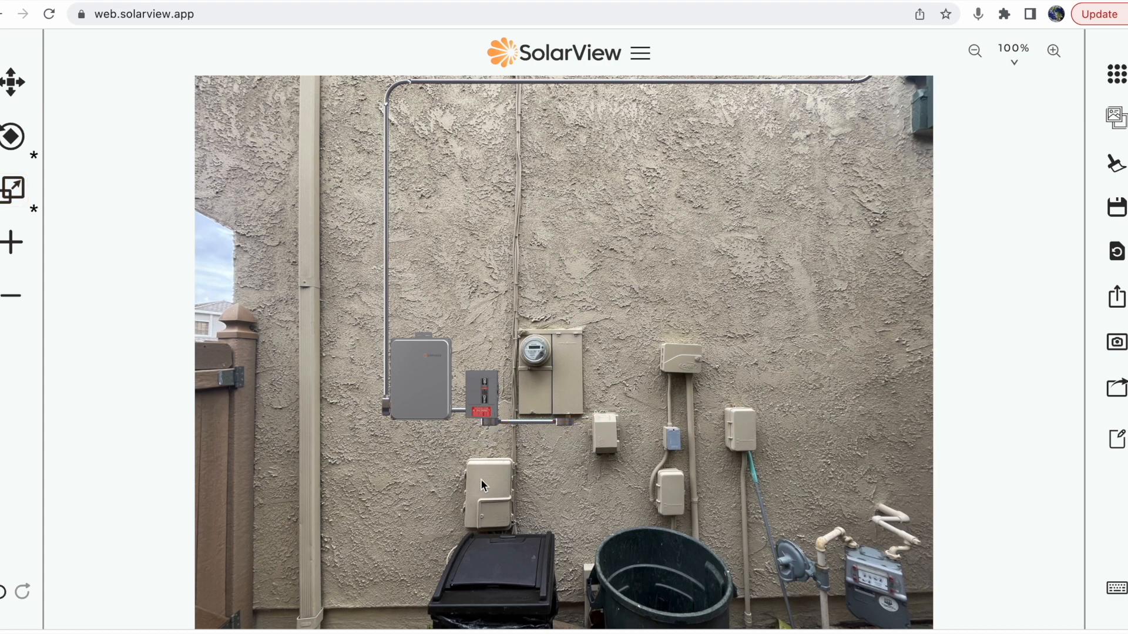
Capture an image of the finished layout and open the downloaded SolarView (42).jpeg to view it.
{"action": "left_click", "coordinate": [1116, 342]}
{"action": "left_click", "coordinate": [85, 633]}
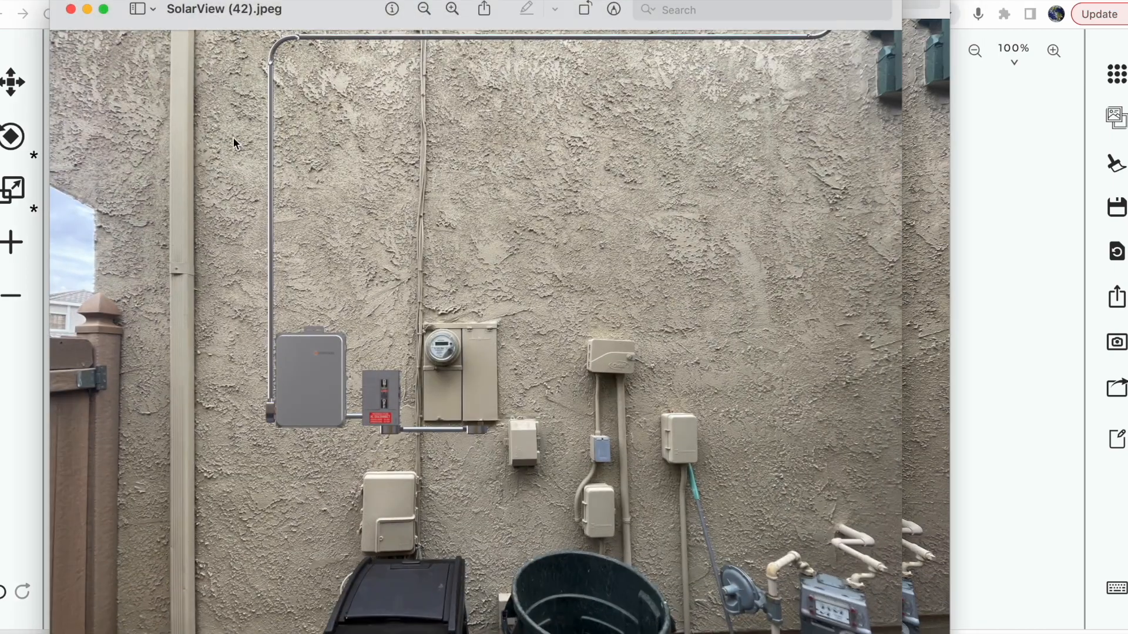
{"action": "left_click_drag", "start_coordinate": [123, 8], "coordinate": [177, 6]}
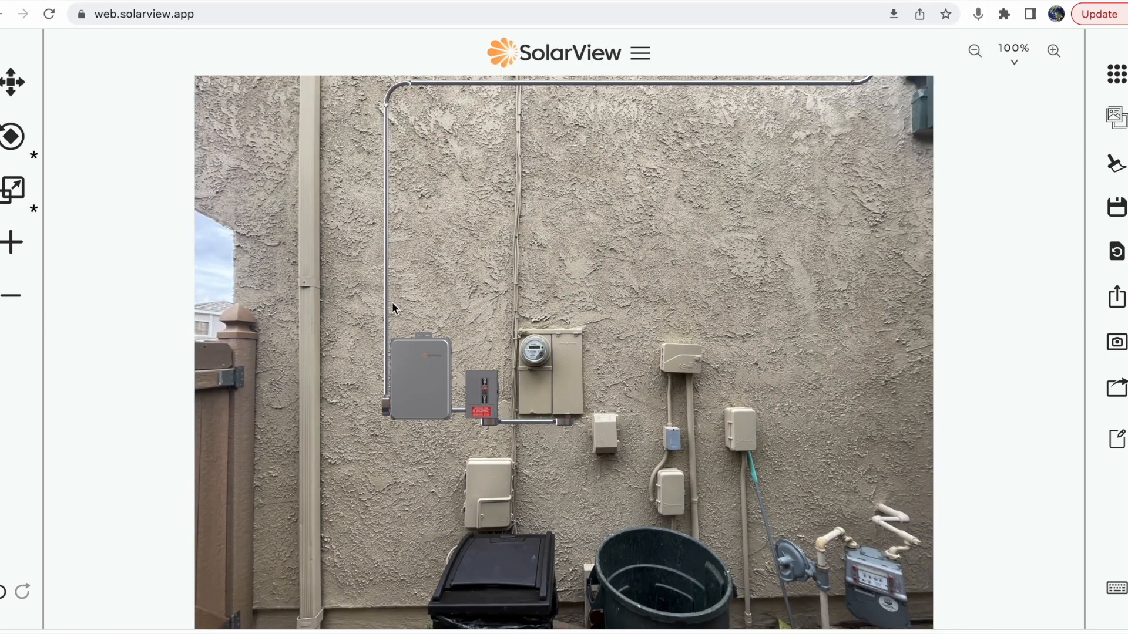
Shorten the vertical conduit beside the combiner so the long horizontal run drops to well below the top of the photo.
{"action": "left_click", "coordinate": [385, 336]}
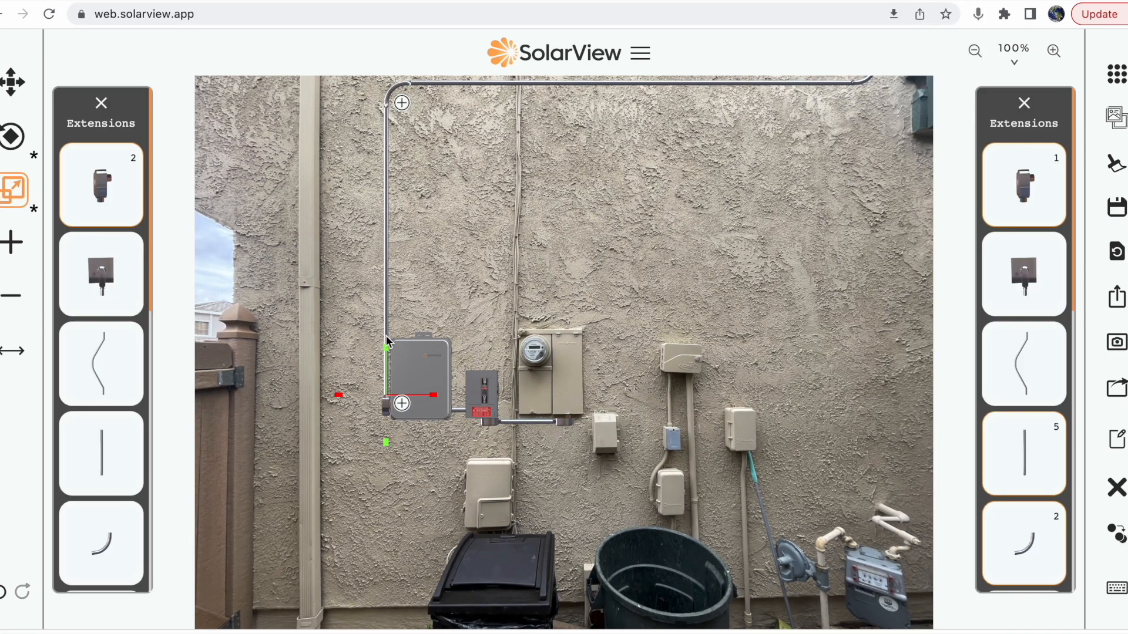
{"action": "left_click", "coordinate": [13, 351]}
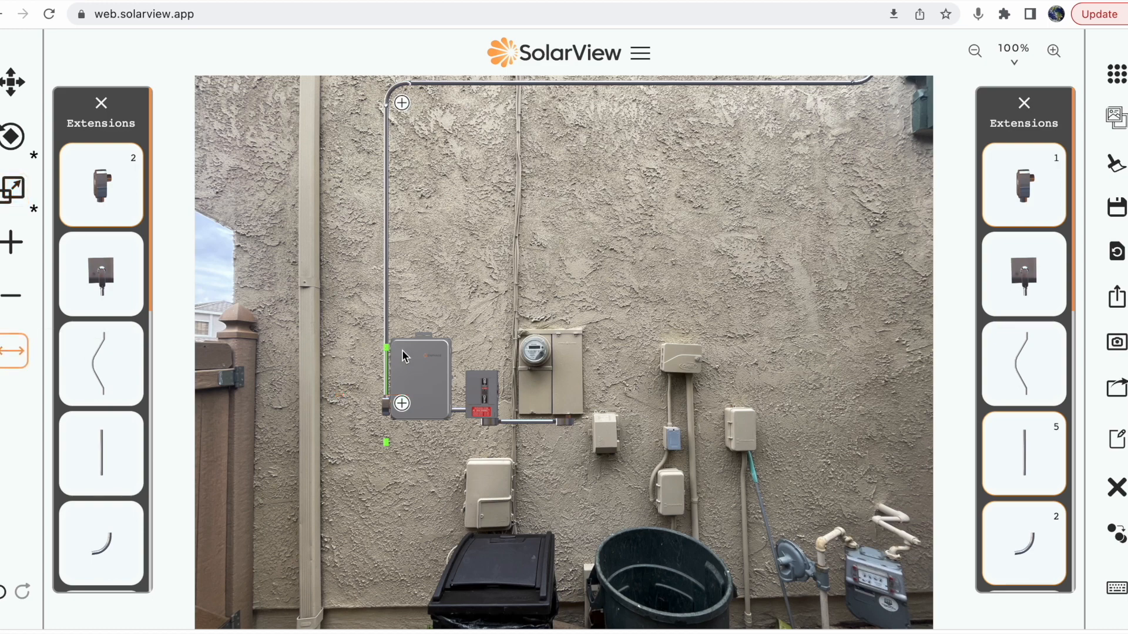
{"action": "left_click_drag", "start_coordinate": [387, 347], "coordinate": [385, 533]}
{"action": "left_click_drag", "start_coordinate": [388, 352], "coordinate": [392, 423]}
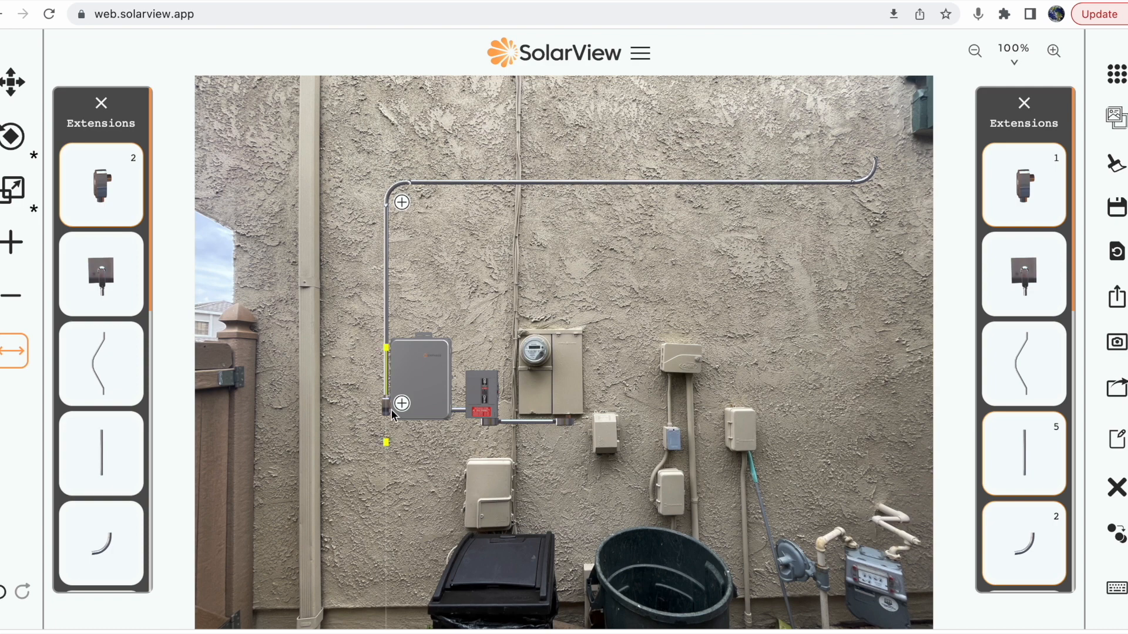
{"action": "left_click_drag", "start_coordinate": [384, 351], "coordinate": [400, 588]}
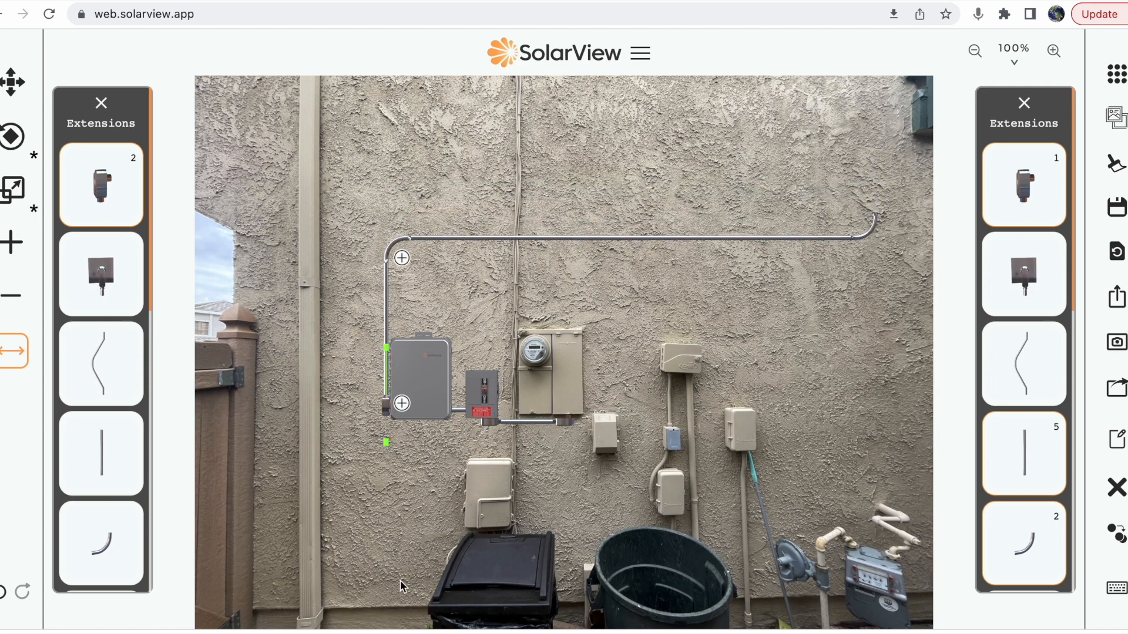
Extend the far right elbow upward with two straight conduit sections to the top edge of the photo.
{"action": "left_click", "coordinate": [721, 249]}
{"action": "left_click", "coordinate": [875, 227]}
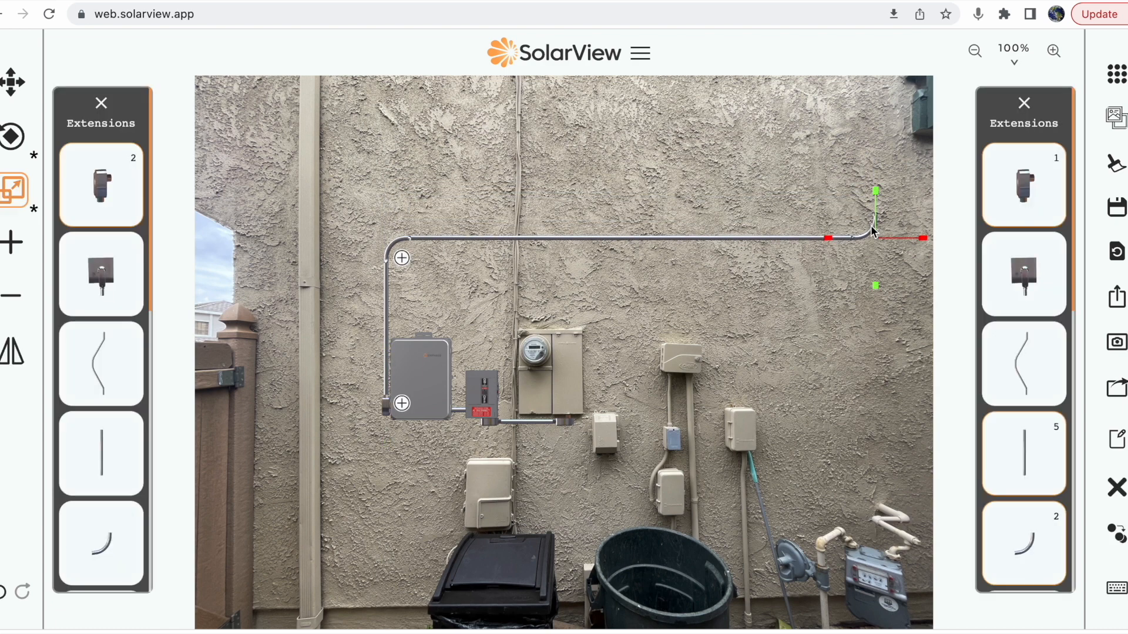
{"action": "left_click", "coordinate": [1019, 464]}
{"action": "left_click", "coordinate": [1020, 466]}
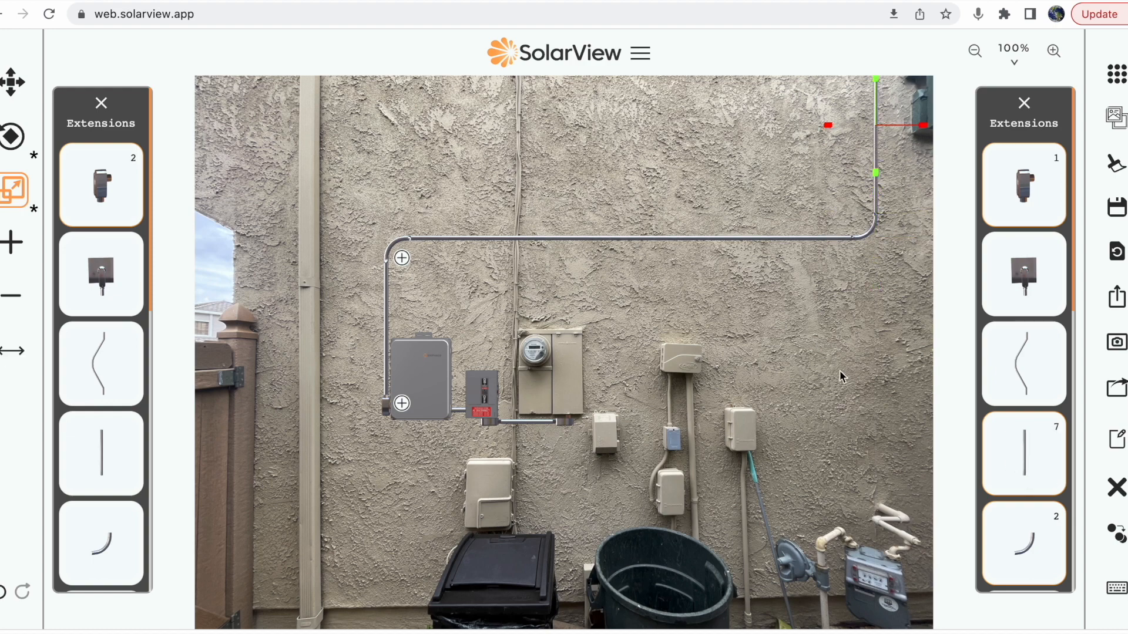
{"action": "left_click", "coordinate": [880, 305]}
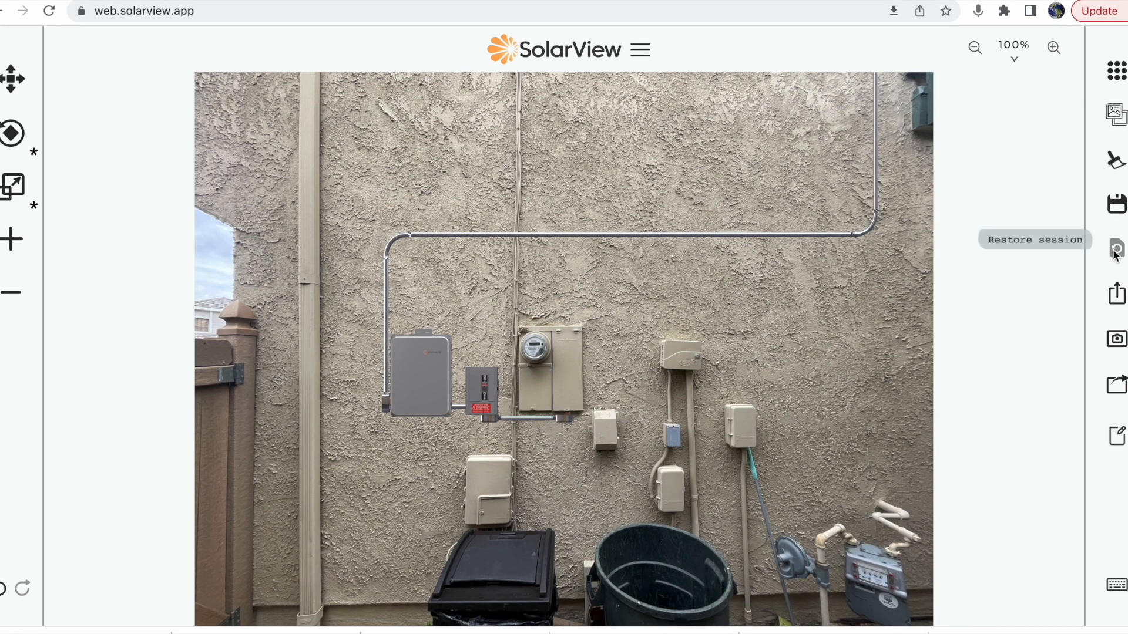
Save the session under the name "Enphase Simple" and download it as an .slr file.
{"action": "left_click", "coordinate": [1120, 209]}
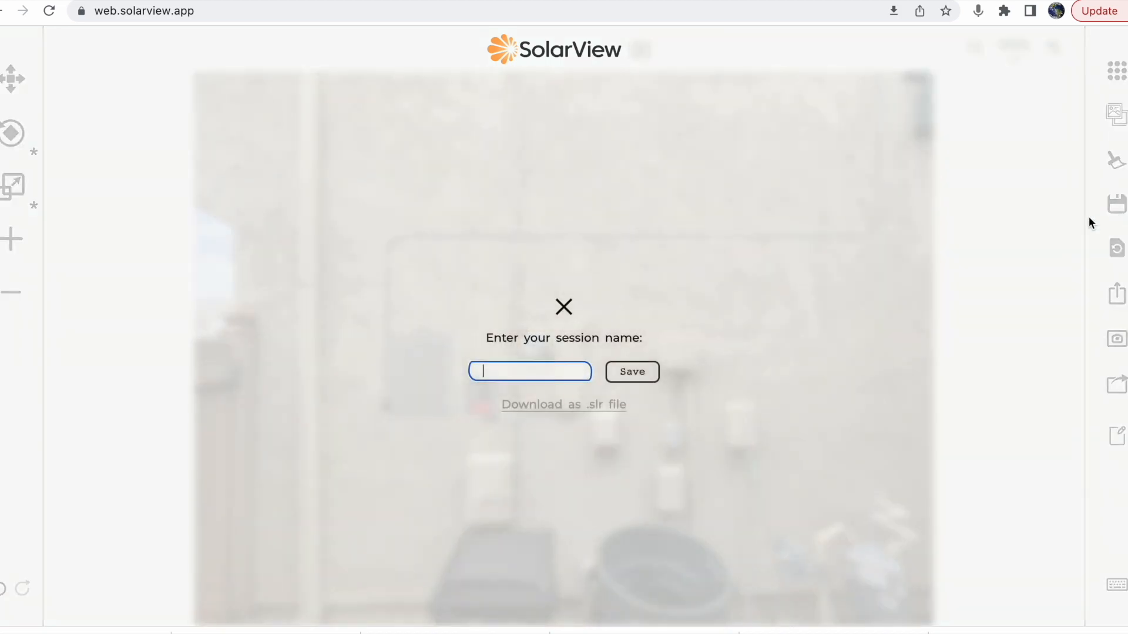
{"action": "type", "text": "Enph"}
{"action": "type", "text": "ase Simple"}
{"action": "left_click", "coordinate": [640, 372]}
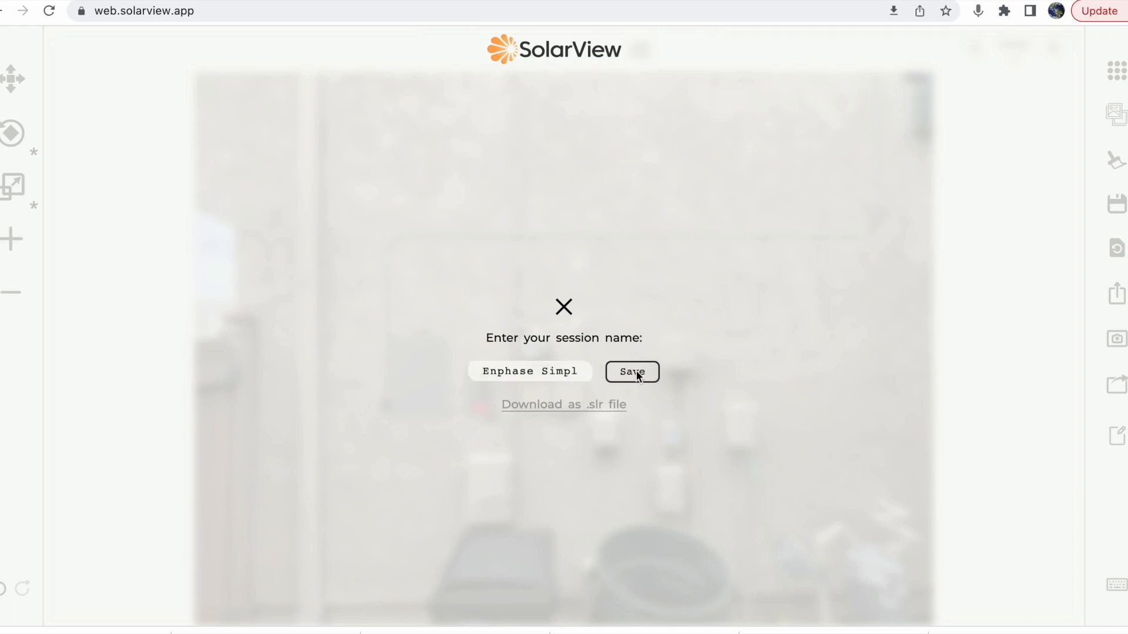
{"action": "left_click", "coordinate": [535, 404]}
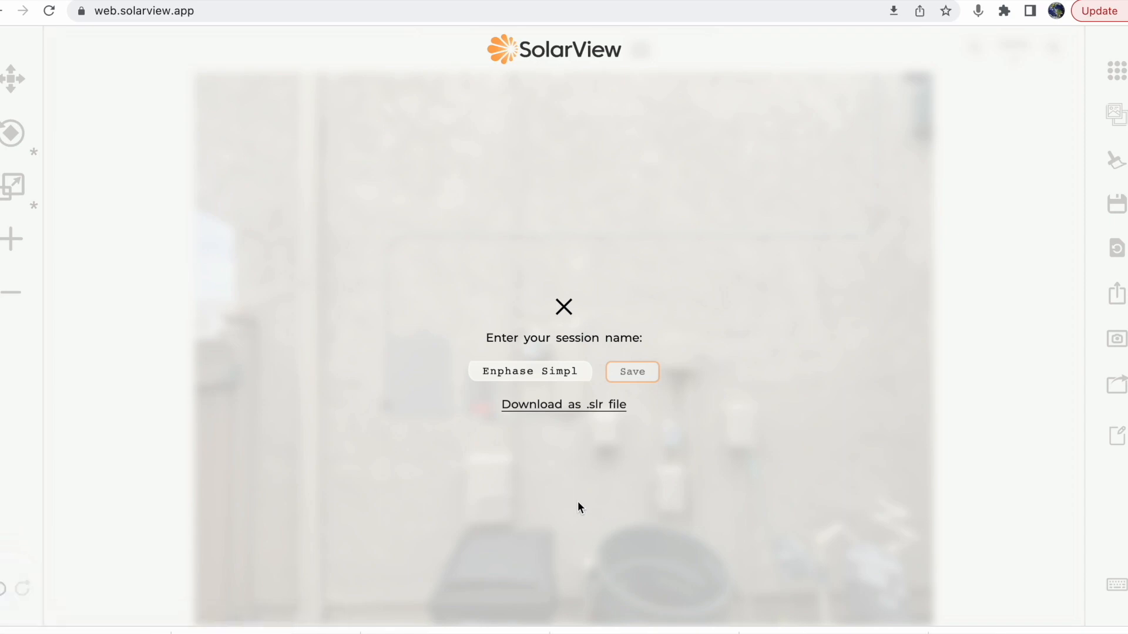
{"action": "left_click", "coordinate": [561, 308]}
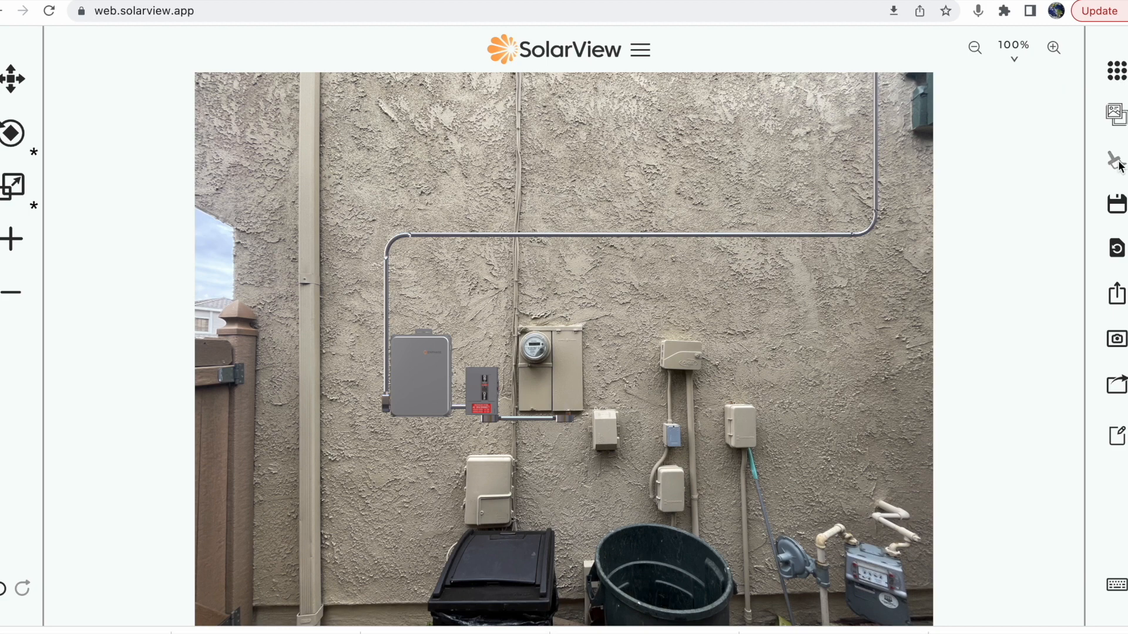
Clear all placed equipment and replace the background with the JPG of the bare brown house wall between two windows.
{"action": "left_click", "coordinate": [1119, 166]}
{"action": "left_click", "coordinate": [548, 338]}
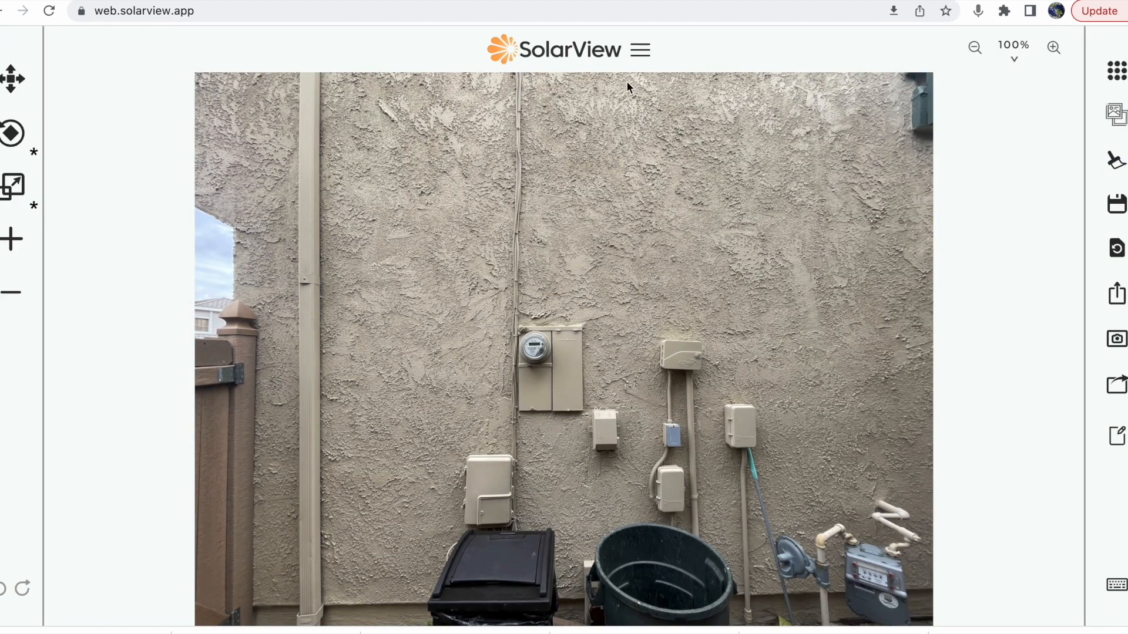
{"action": "left_click", "coordinate": [1117, 115]}
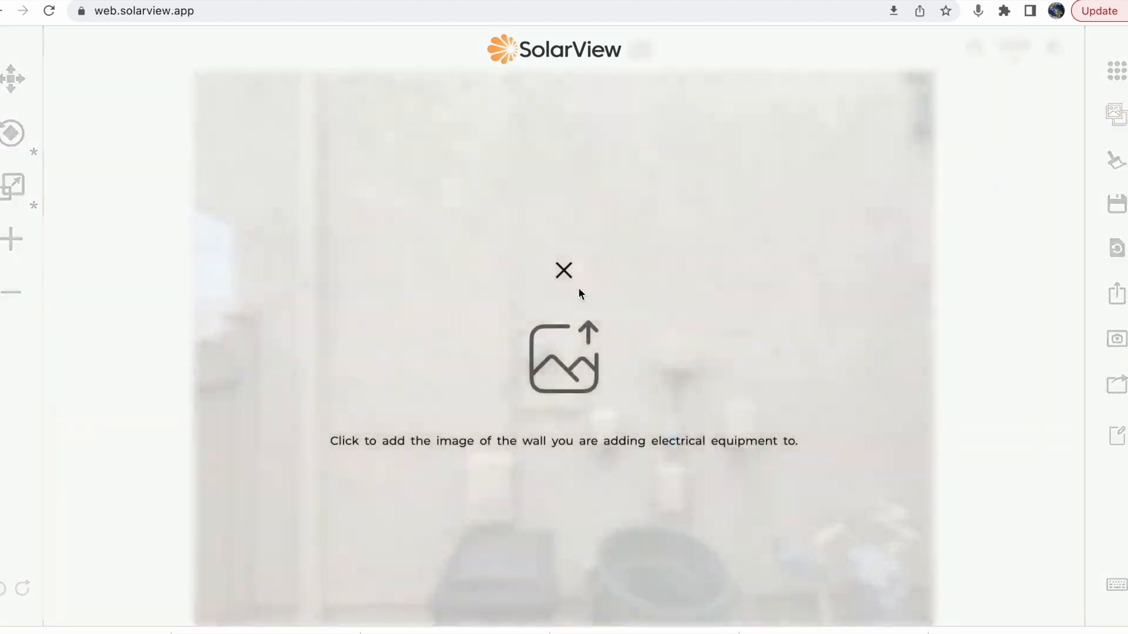
{"action": "left_click", "coordinate": [589, 330]}
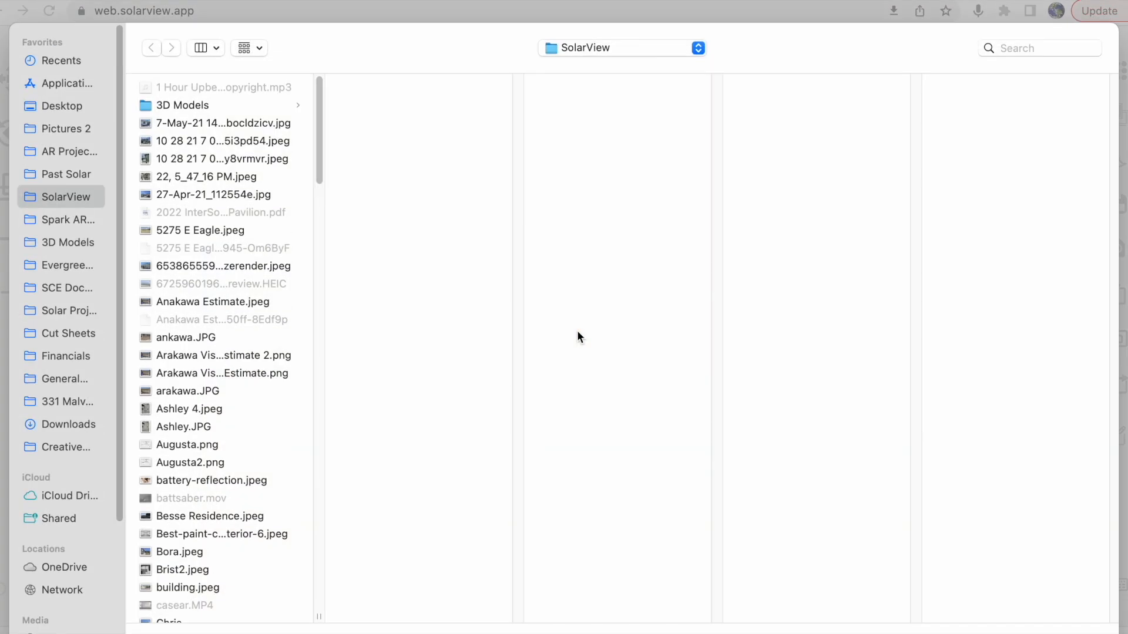
{"action": "left_click", "coordinate": [223, 230]}
{"action": "key", "text": "Down"}
{"action": "key", "text": "Down"}
{"action": "key", "text": "Down"}
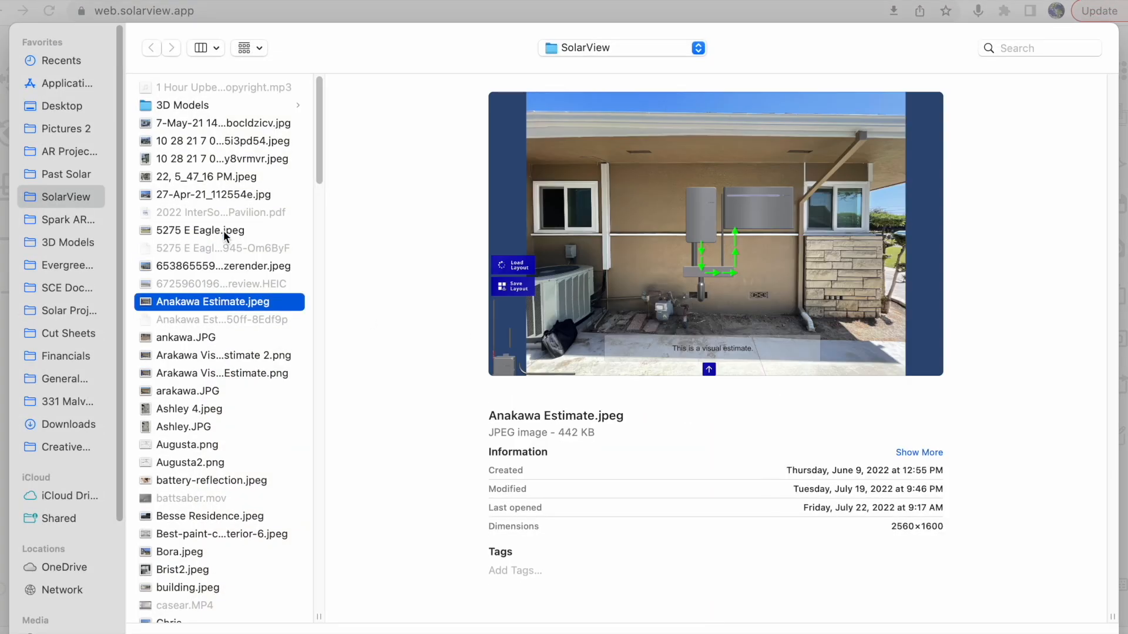
{"action": "key", "text": "Down"}
{"action": "key", "text": "Down"}
{"action": "key", "text": "Down"}
{"action": "key", "text": "Down"}
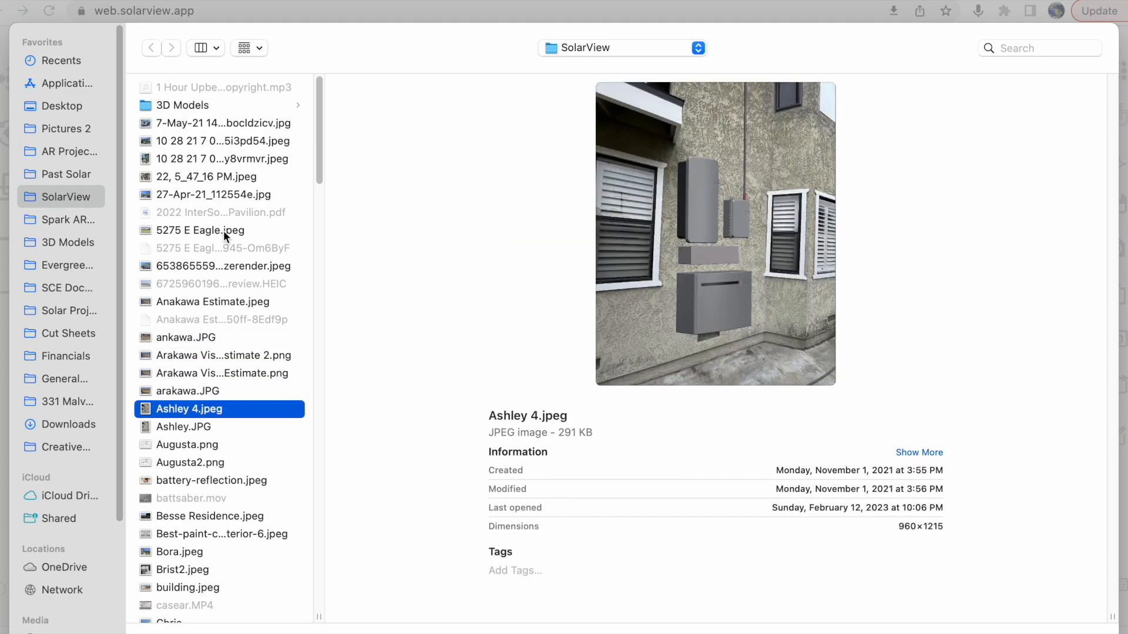
{"action": "key", "text": "Up"}
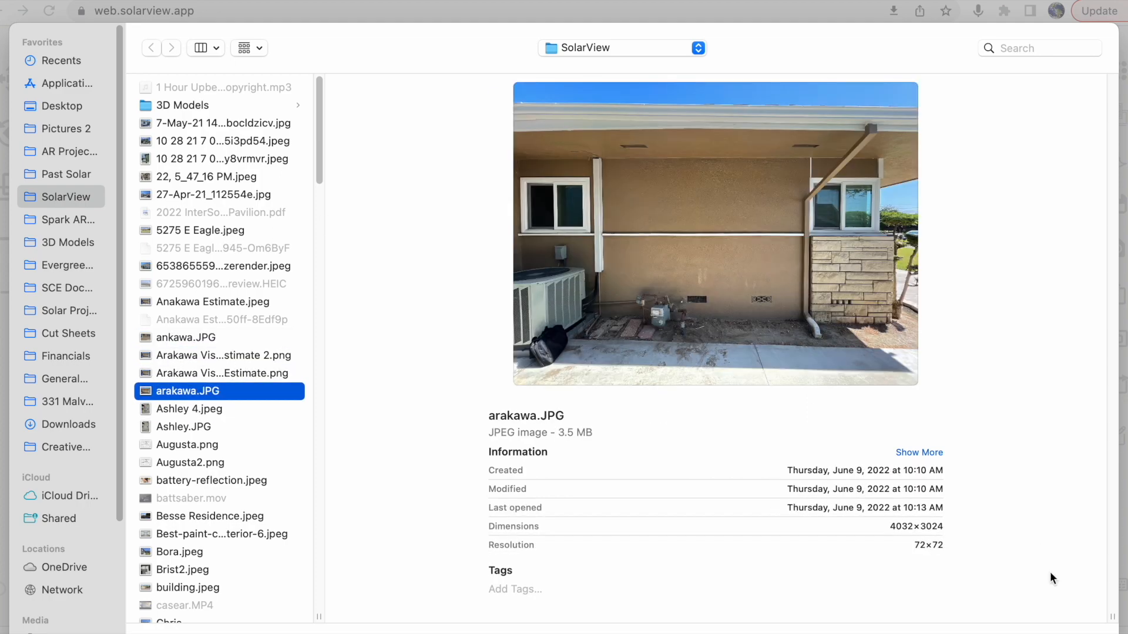
{"action": "key", "text": "Return"}
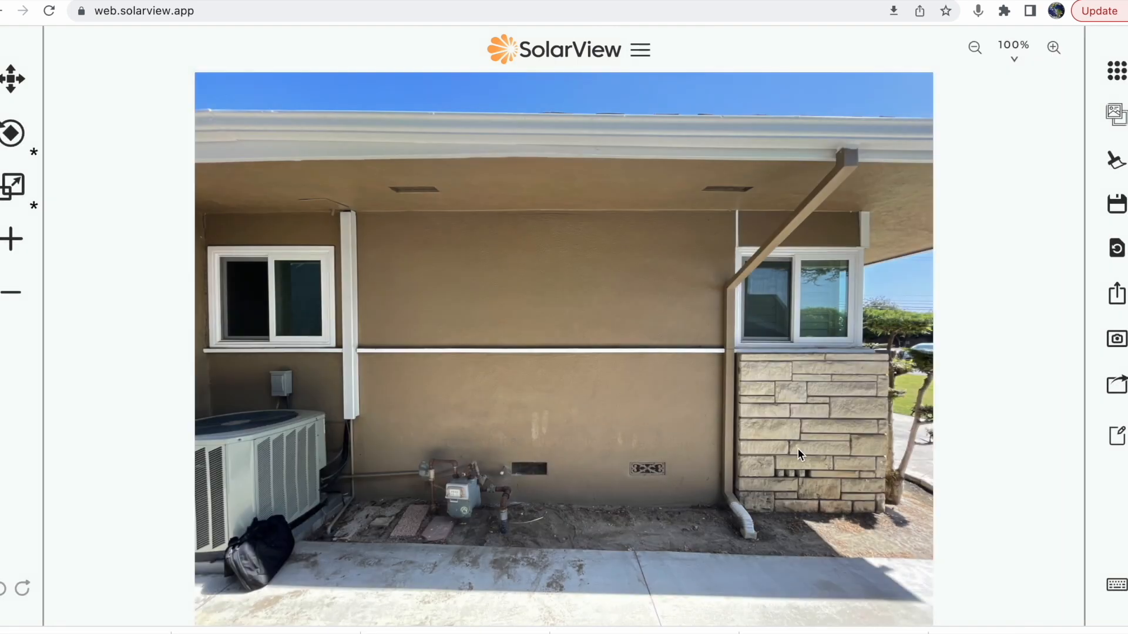
Load the saved session "Enphase Simple" onto the new wall photo.
{"action": "left_click", "coordinate": [1116, 247]}
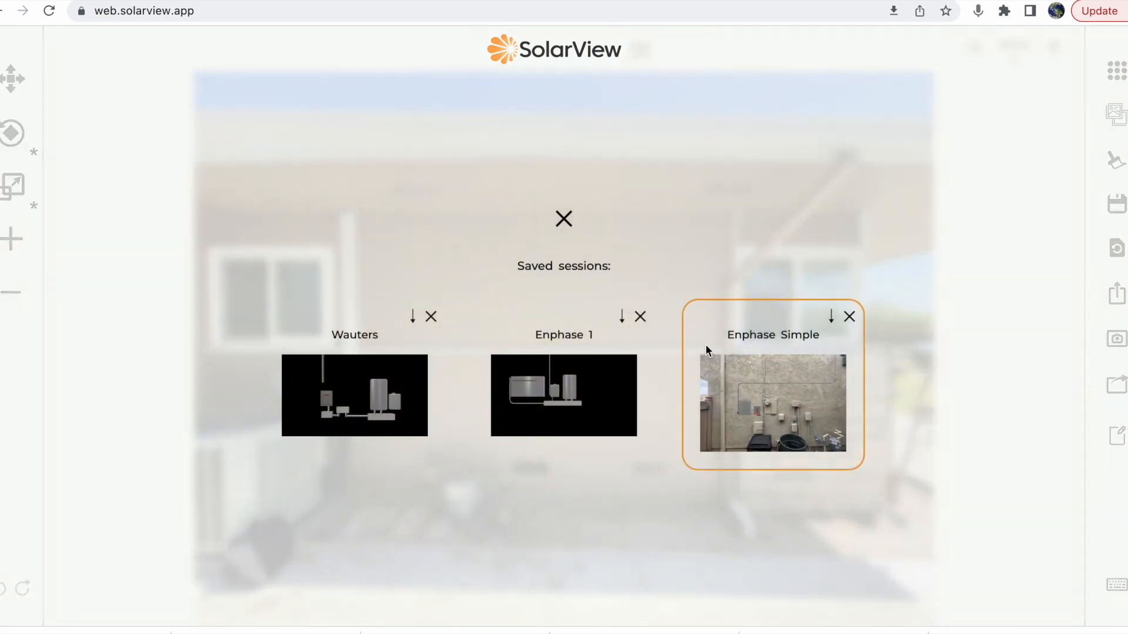
{"action": "left_click", "coordinate": [788, 425]}
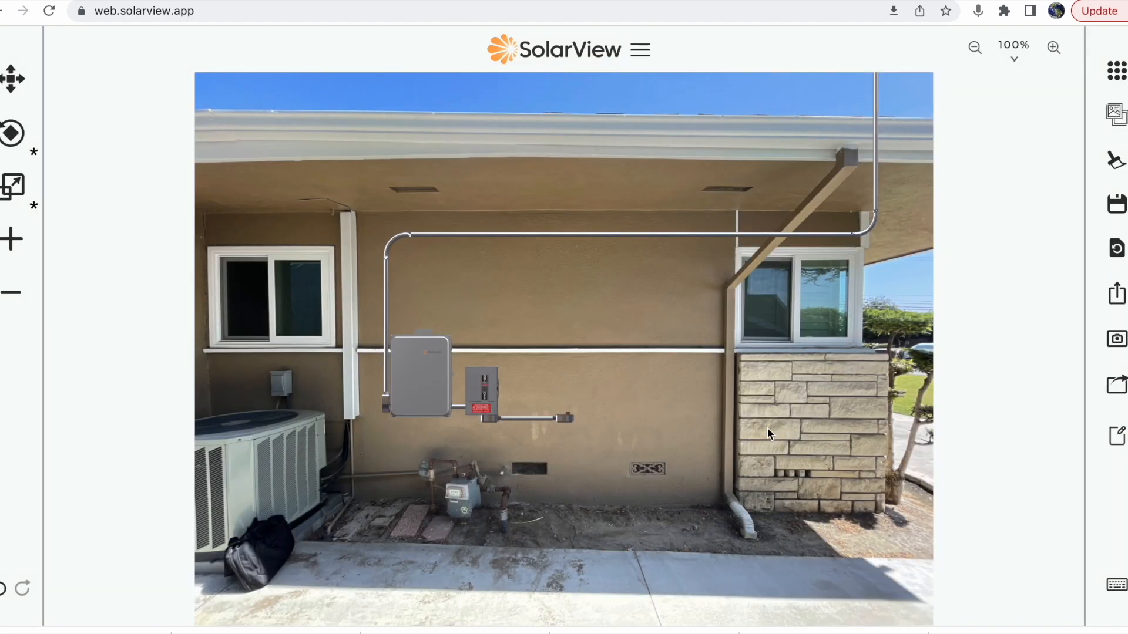
Shrink the large gray combiner box and move it up the wall to just above the white horizontal trim.
{"action": "left_click", "coordinate": [421, 381]}
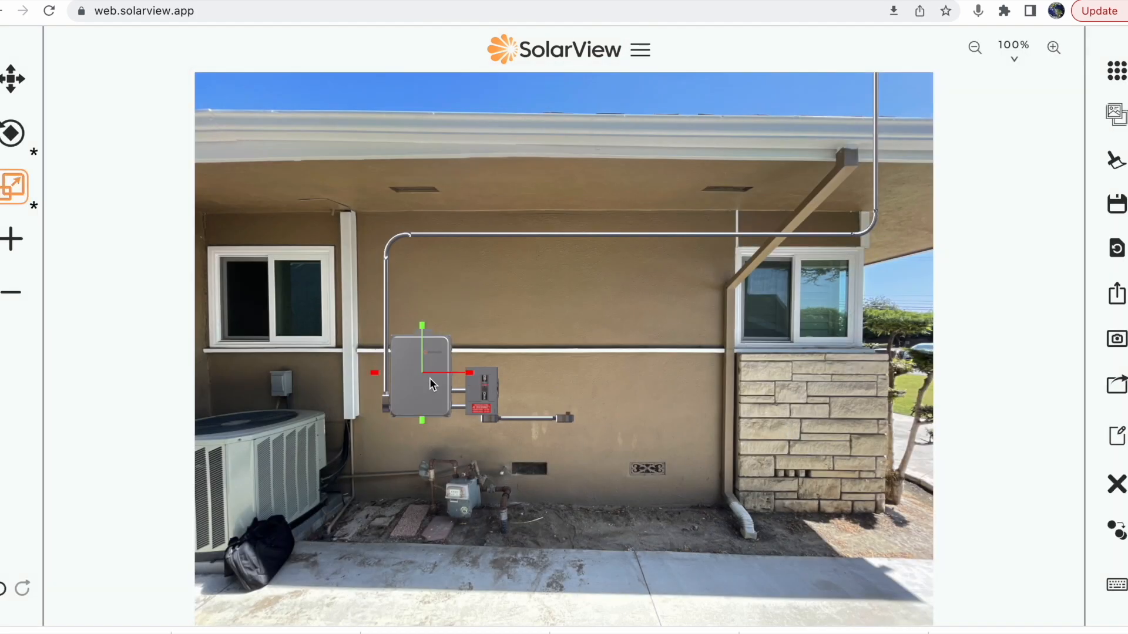
{"action": "left_click_drag", "start_coordinate": [469, 371], "coordinate": [364, 371]}
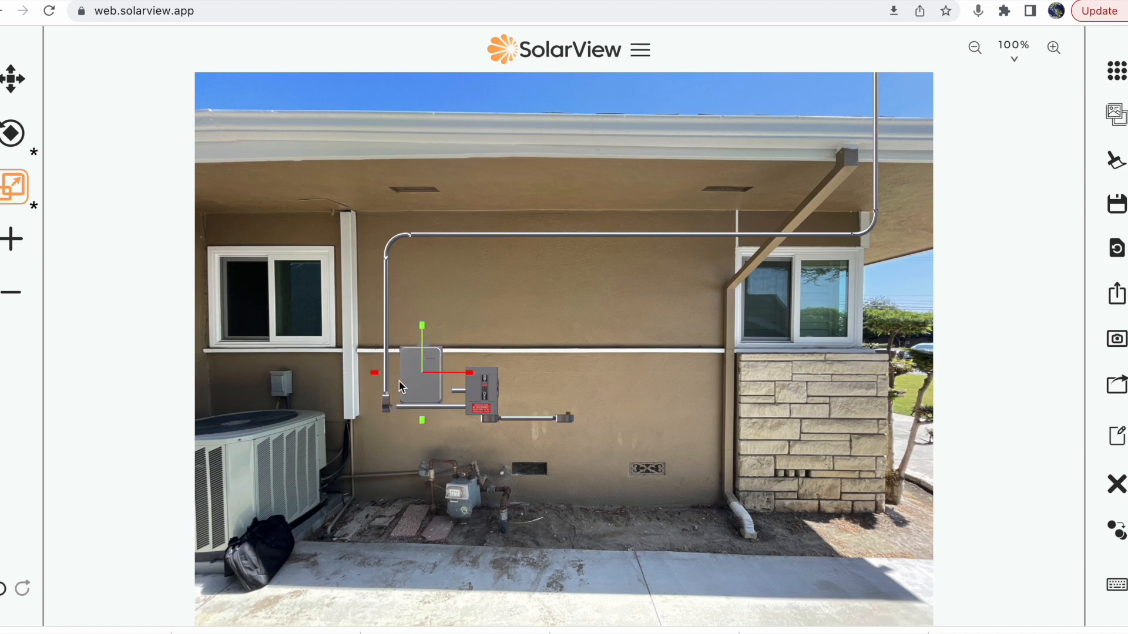
{"action": "key", "text": "w"}
{"action": "left_click_drag", "start_coordinate": [423, 380], "coordinate": [432, 317]}
Move the disconnect with the red label up beside the combiner box and scale it down slightly.
{"action": "left_click", "coordinate": [485, 397]}
{"action": "left_click_drag", "start_coordinate": [486, 397], "coordinate": [477, 324]}
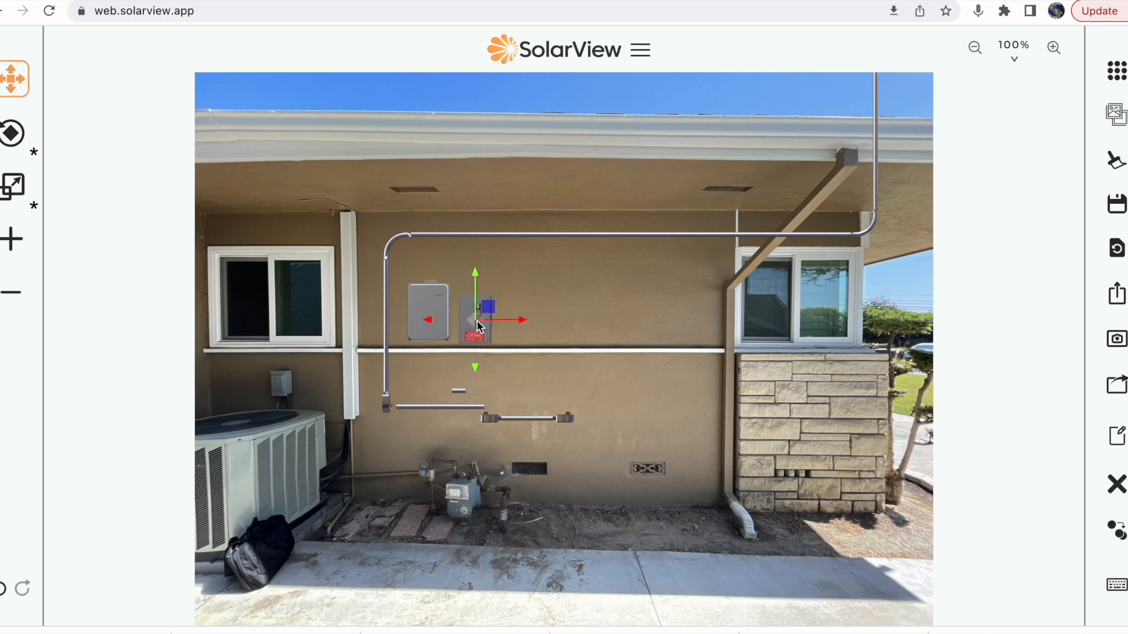
{"action": "key", "text": "r"}
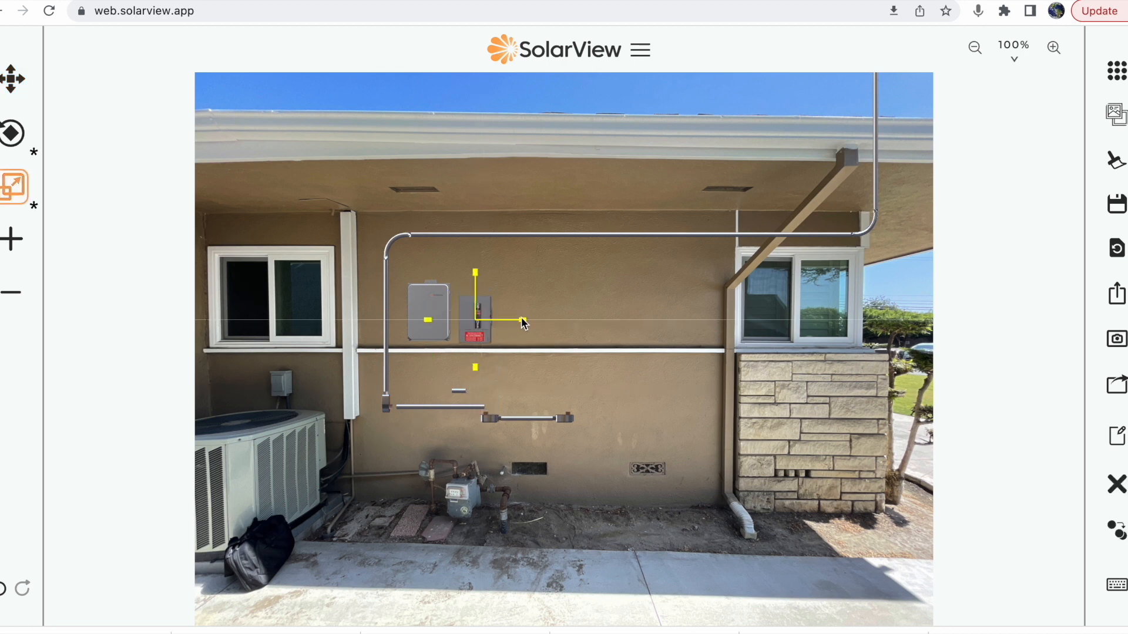
{"action": "left_click", "coordinate": [523, 350]}
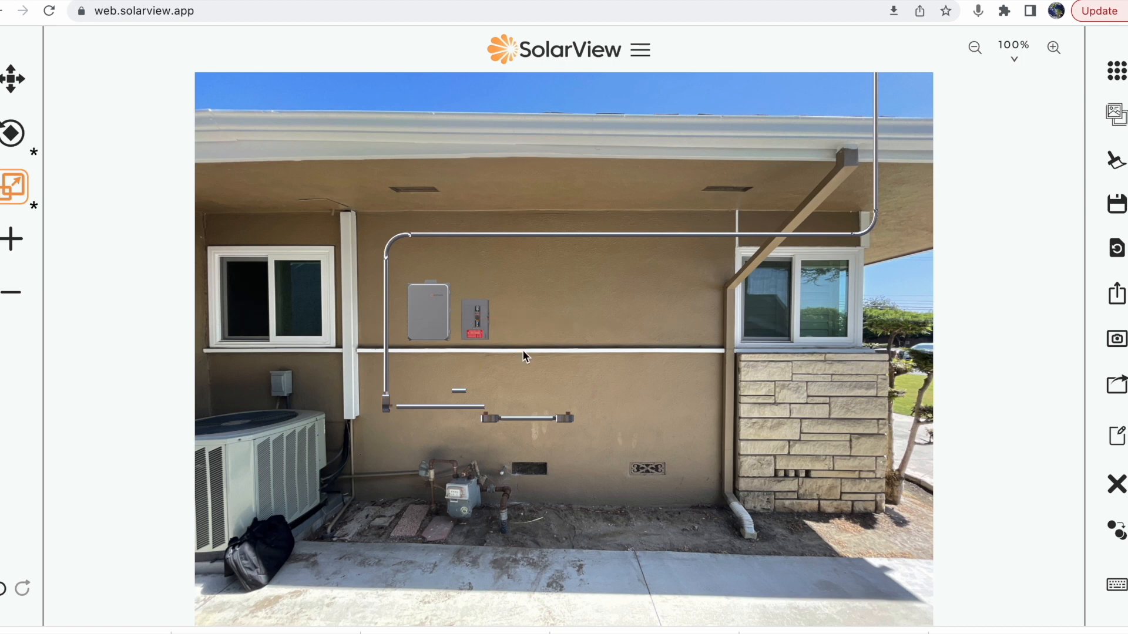
Move the connected conduit run so its lower fitting meets the lower left side of the combiner box.
{"action": "left_click", "coordinate": [385, 328]}
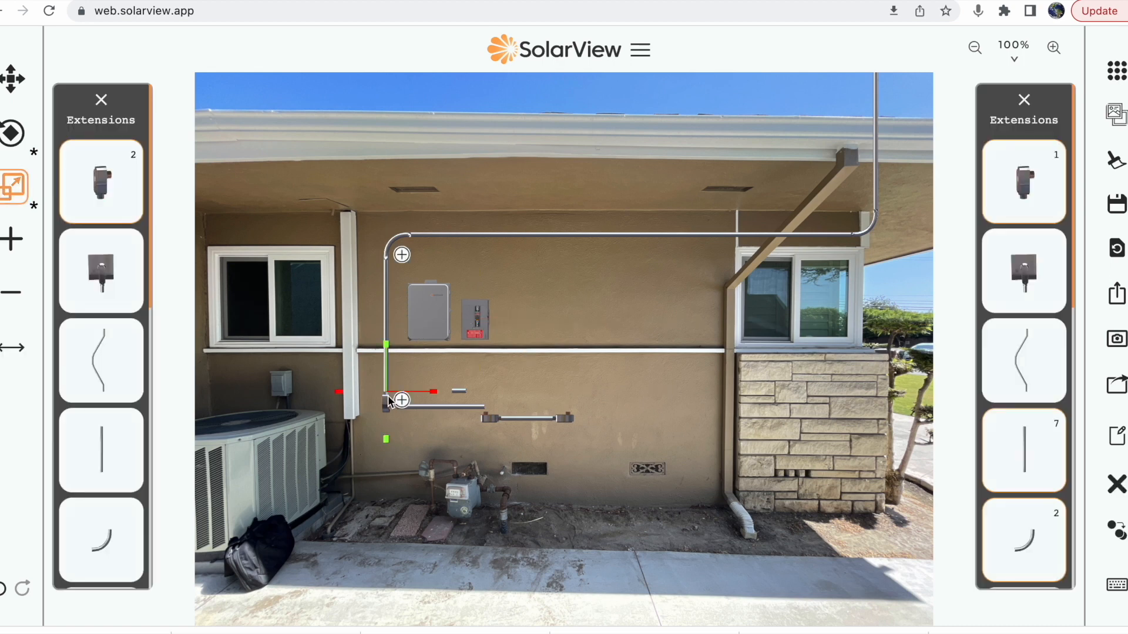
{"action": "key", "text": "w"}
{"action": "left_click_drag", "start_coordinate": [386, 399], "coordinate": [405, 322]}
{"action": "left_click", "coordinate": [563, 309]}
Shorten the vertical conduit beside the combiner so the long horizontal run drops to the top of the wall under the eave.
{"action": "left_click", "coordinate": [405, 236]}
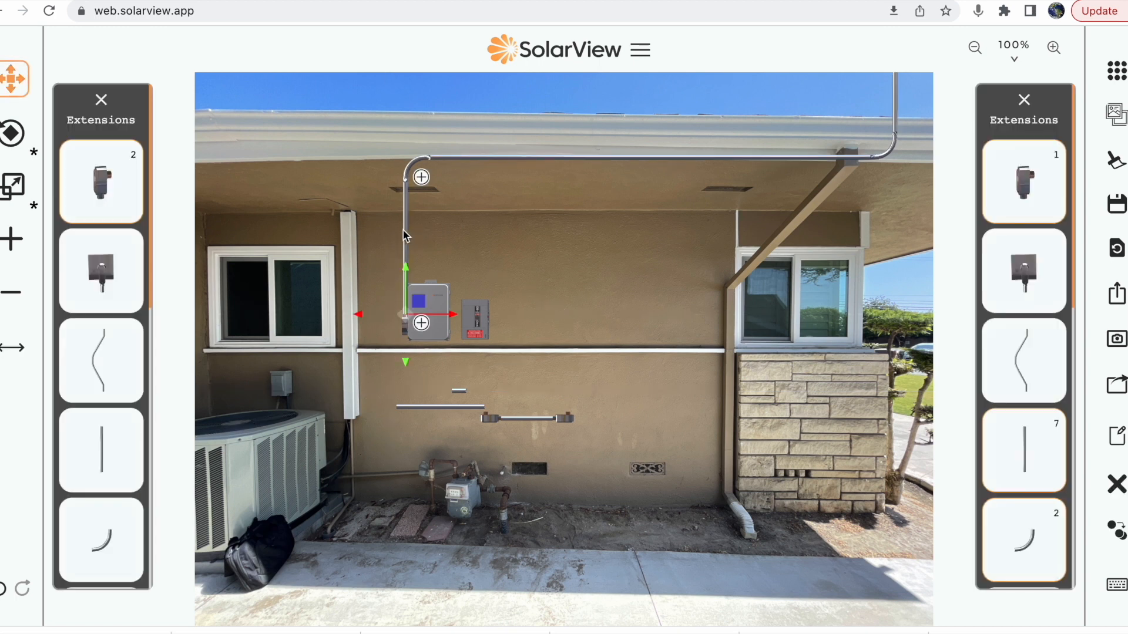
{"action": "left_click", "coordinate": [5, 359]}
{"action": "left_click", "coordinate": [402, 296]}
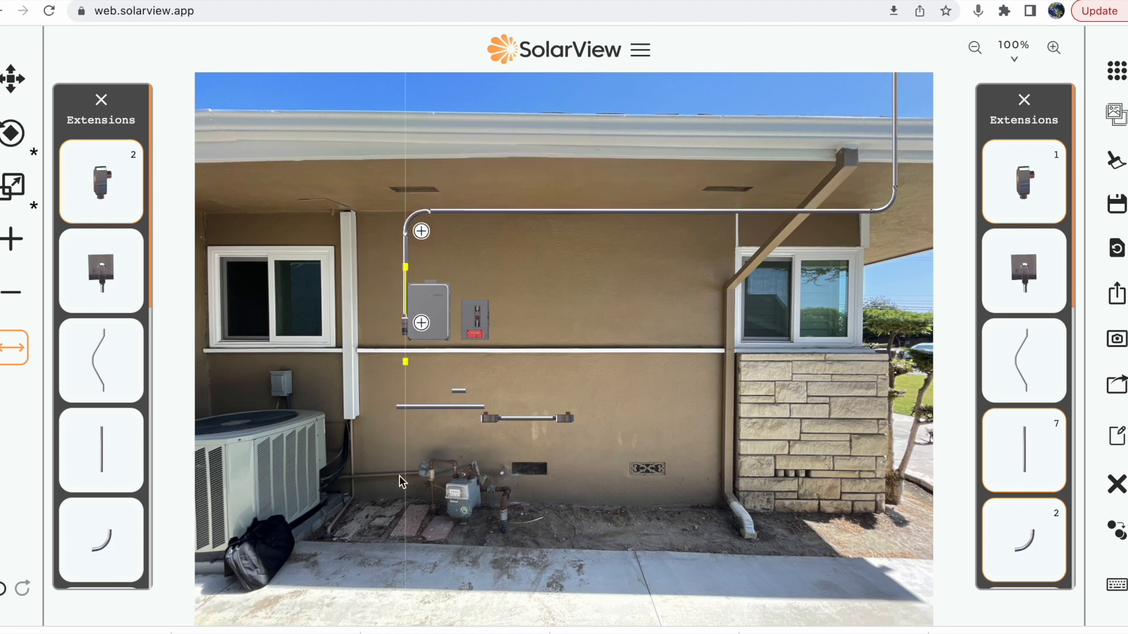
{"action": "left_click", "coordinate": [662, 302]}
Shorten the far right vertical conduit so its upper end stops at the roof edge.
{"action": "left_click", "coordinate": [894, 138]}
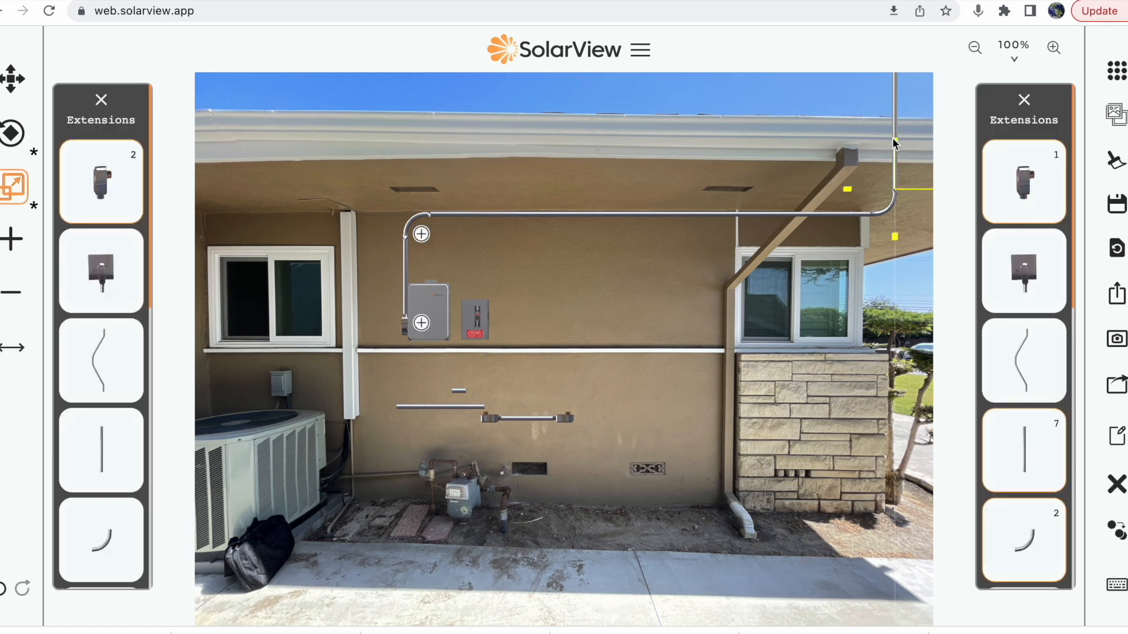
{"action": "left_click", "coordinate": [12, 347]}
{"action": "left_click", "coordinate": [895, 164]}
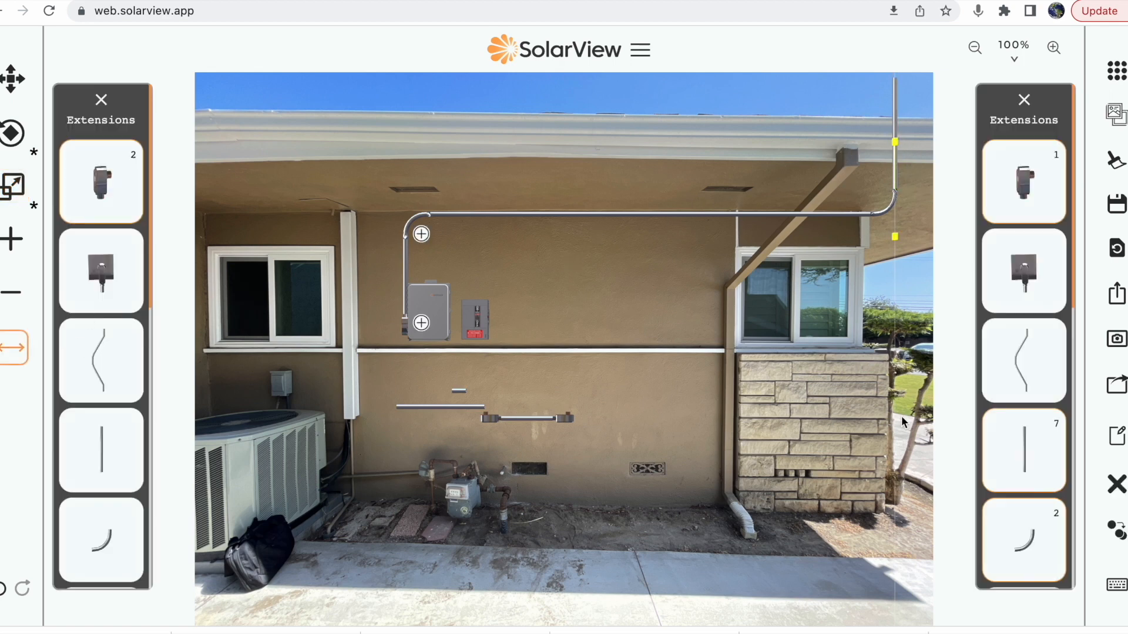
{"action": "left_click_drag", "start_coordinate": [902, 417], "coordinate": [917, 552]}
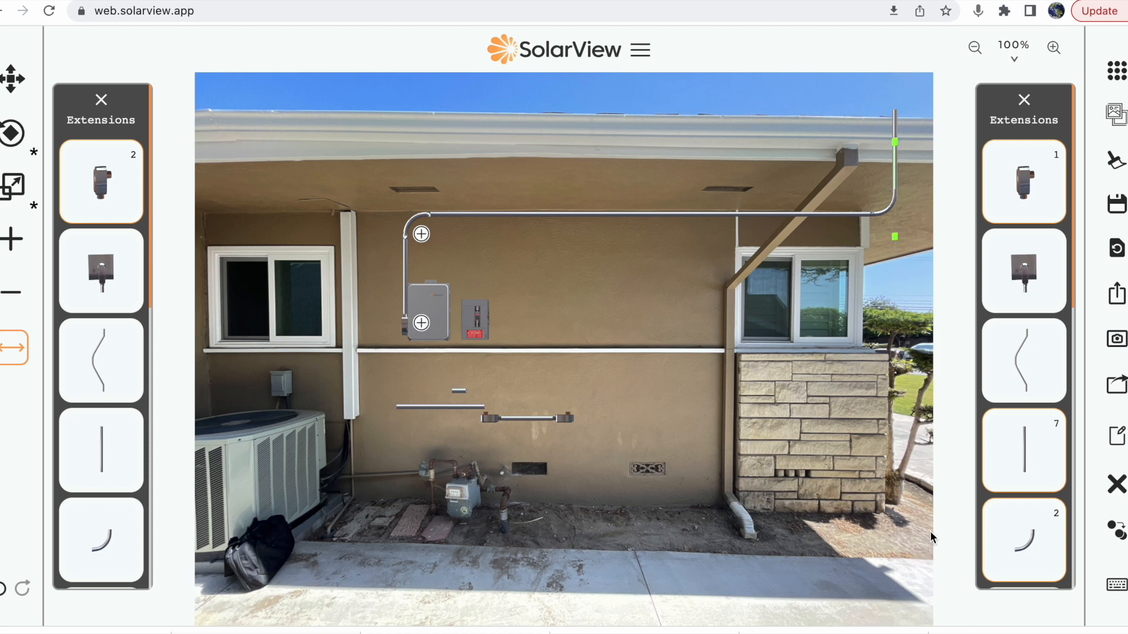
{"action": "left_click", "coordinate": [923, 194]}
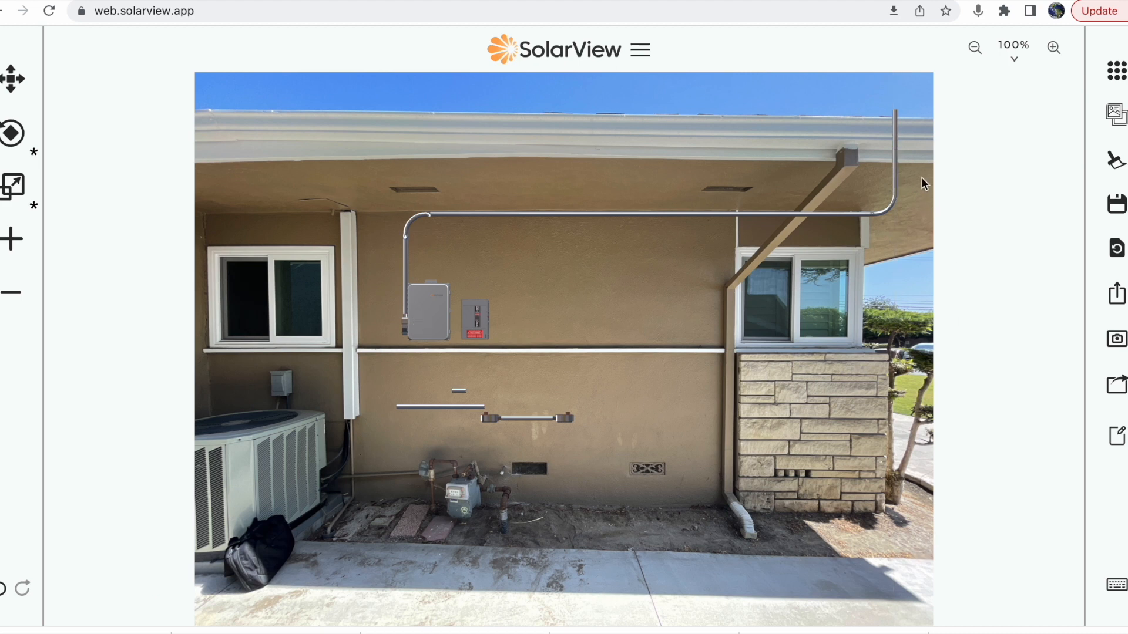
Attach a conduit body fitting to the upper end of the far right vertical conduit at the roof edge.
{"action": "left_click", "coordinate": [895, 146]}
{"action": "key", "text": "s"}
{"action": "left_click", "coordinate": [1025, 179]}
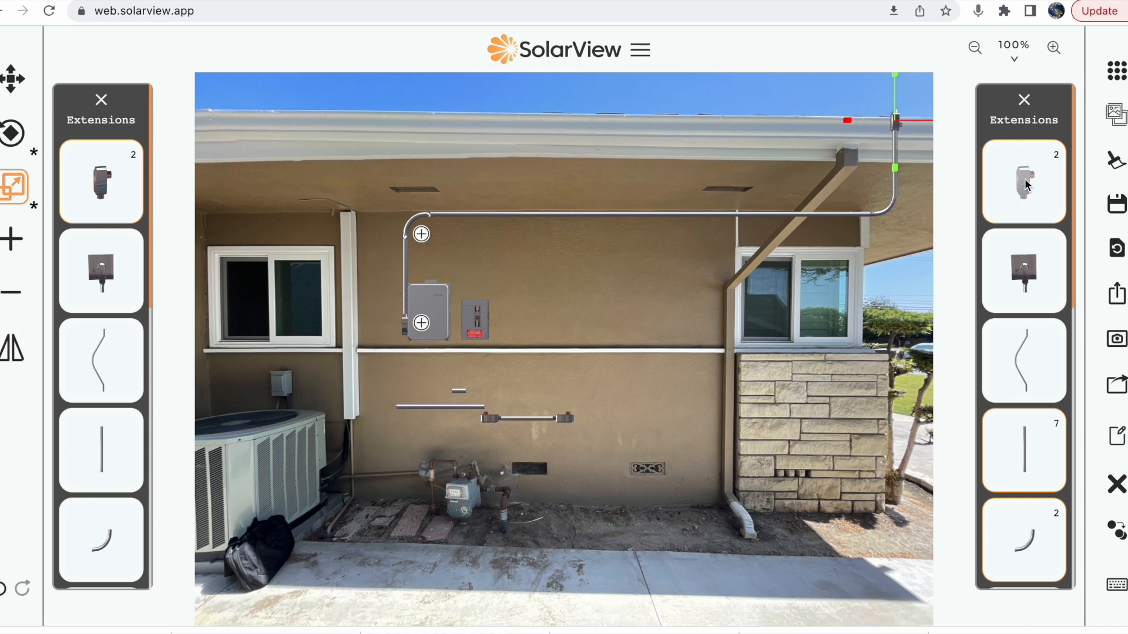
{"action": "left_click", "coordinate": [912, 170]}
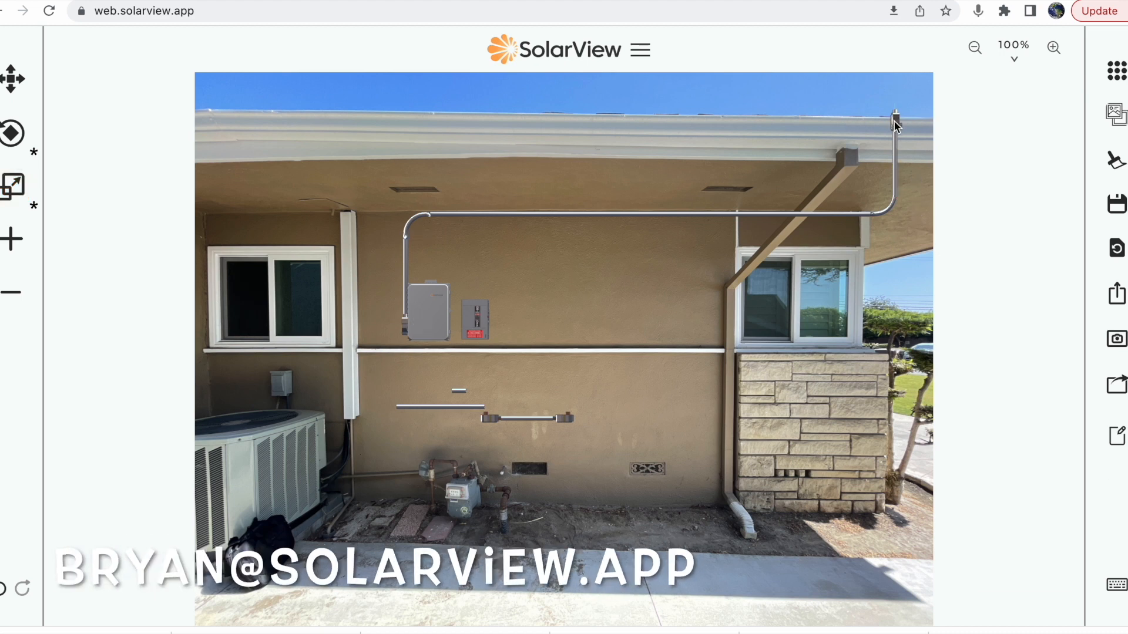
{"action": "left_click", "coordinate": [893, 121]}
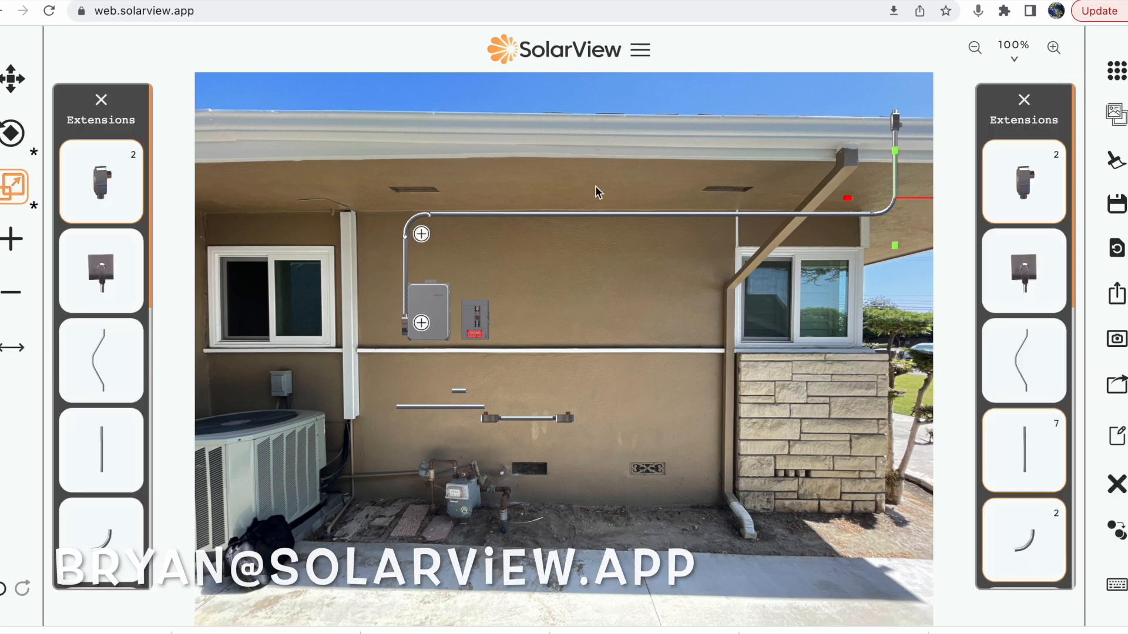
{"action": "left_click", "coordinate": [831, 336]}
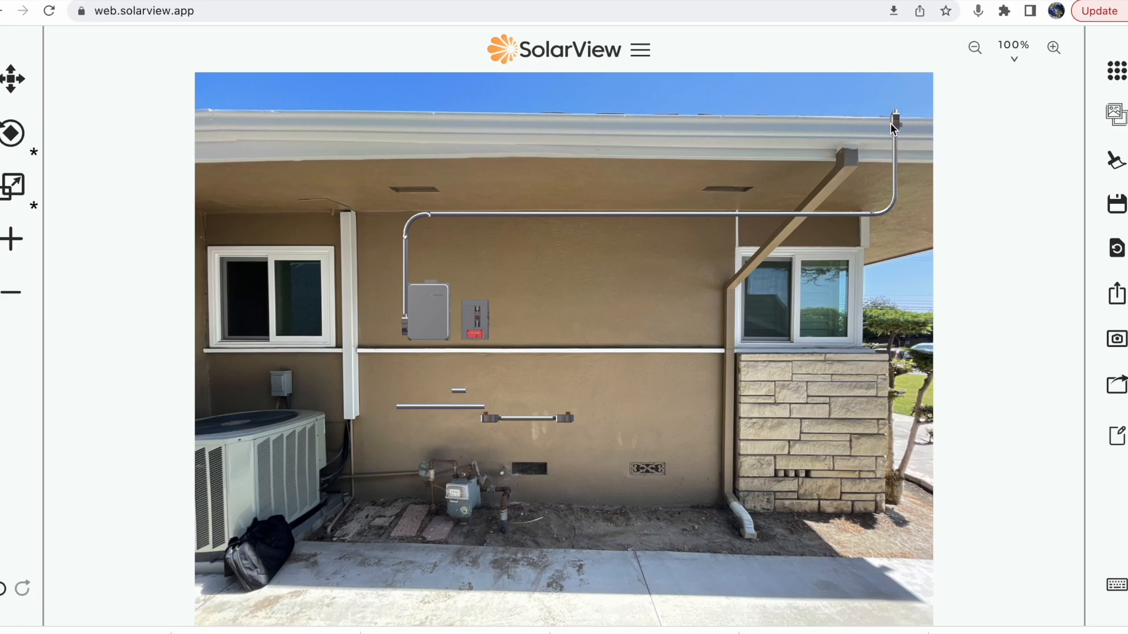